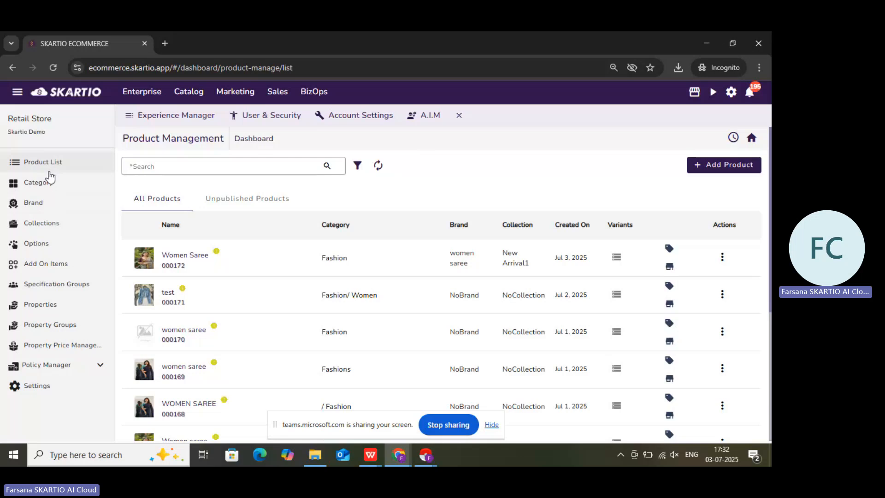
- Start a new base category in the product configuration, with both name and alias set to footwears
left_click(45, 187)
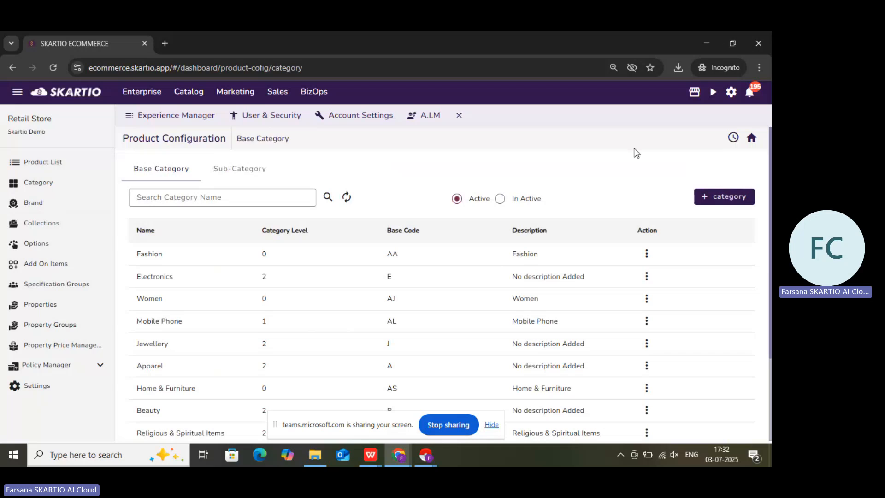
left_click(729, 198)
left_click(391, 217)
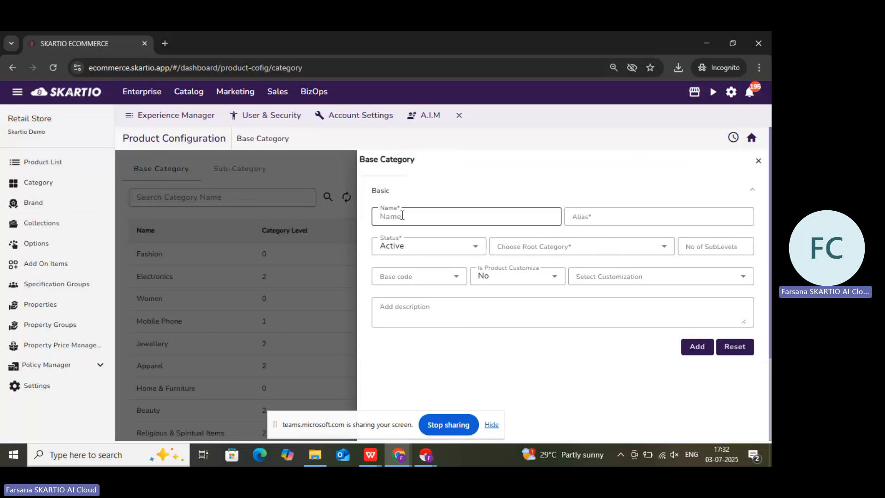
type("footwea")
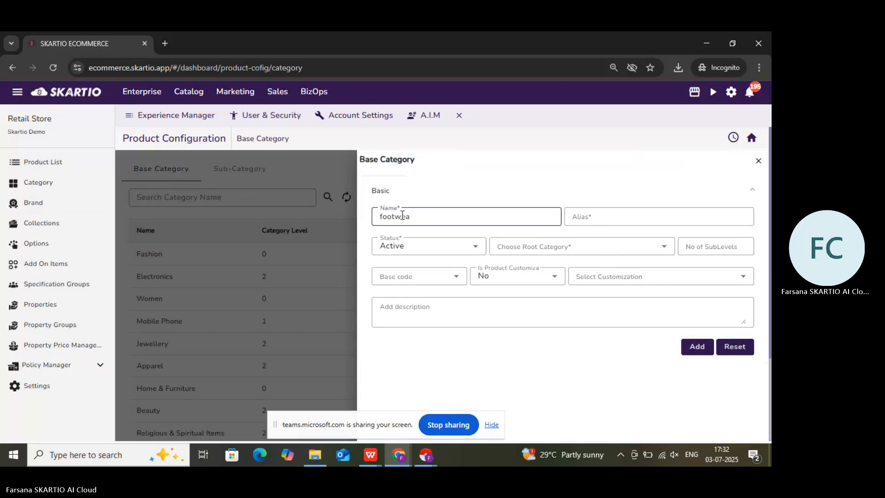
type("rs")
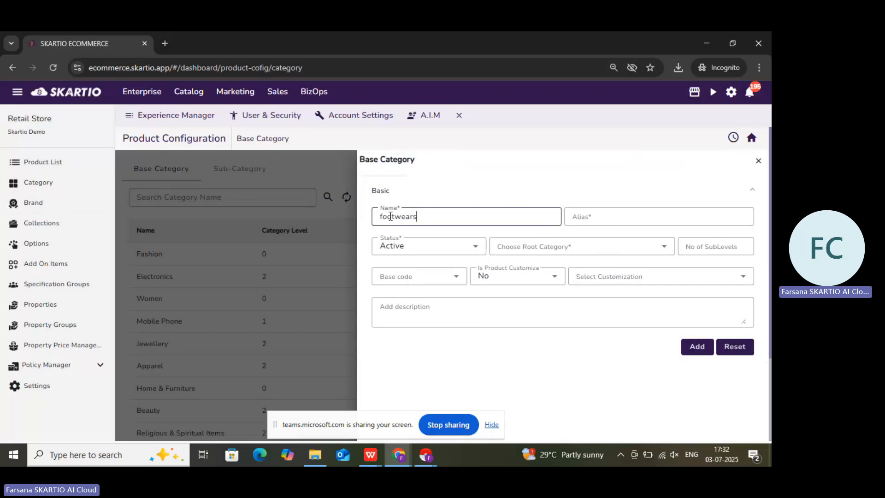
double_click(400, 217)
key("ctrl+c")
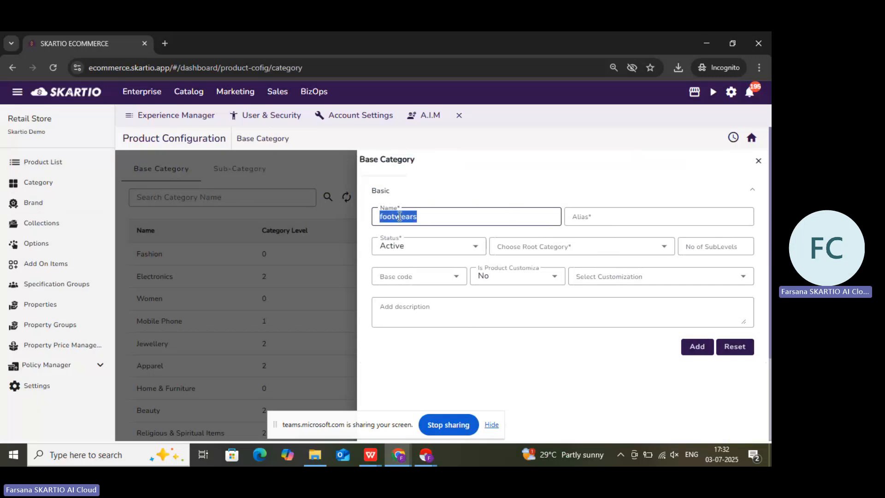
left_click(581, 219)
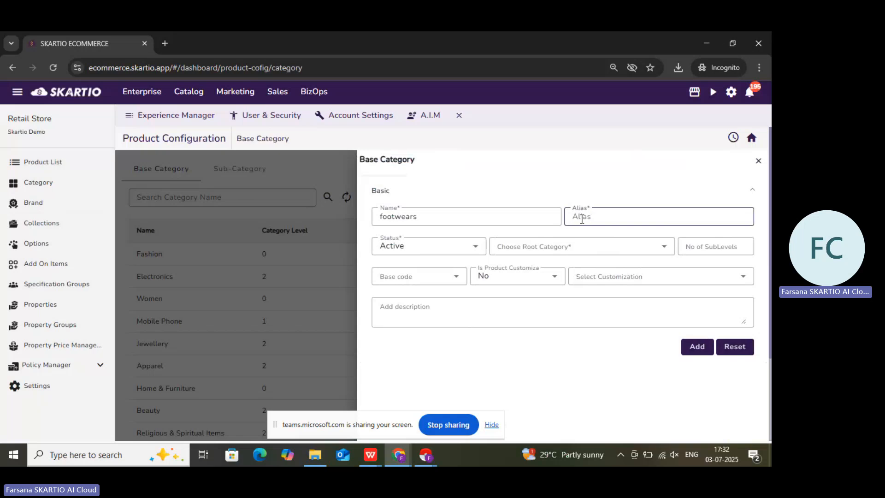
key("ctrl+v")
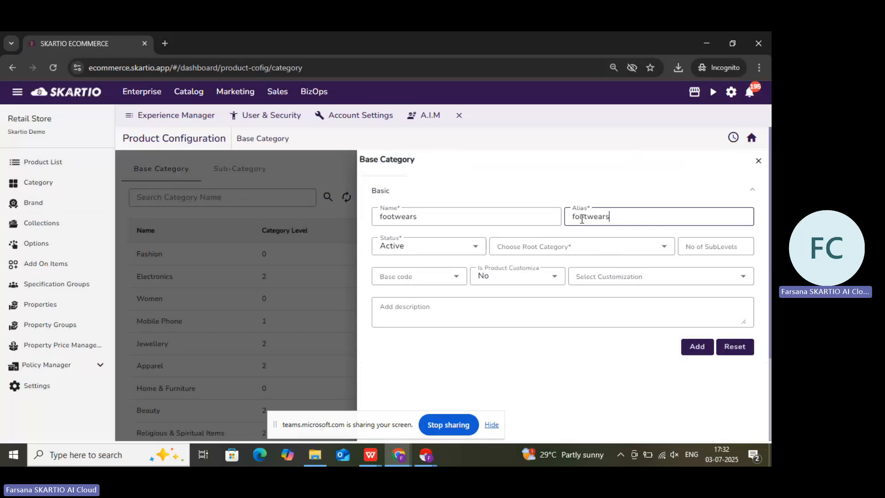
- Assign the Other Products root category to the footwears category, add it and close the form
left_click(561, 249)
scroll(560, 338, "down", 1)
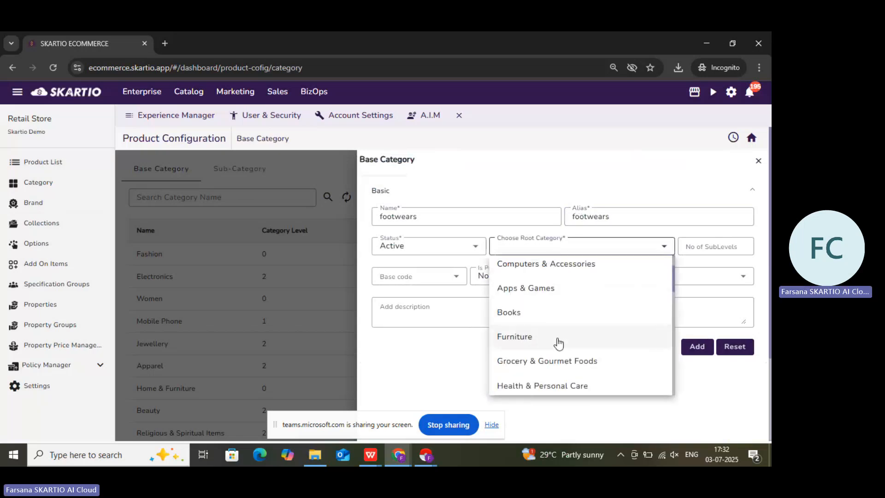
scroll(559, 342, "down", 2)
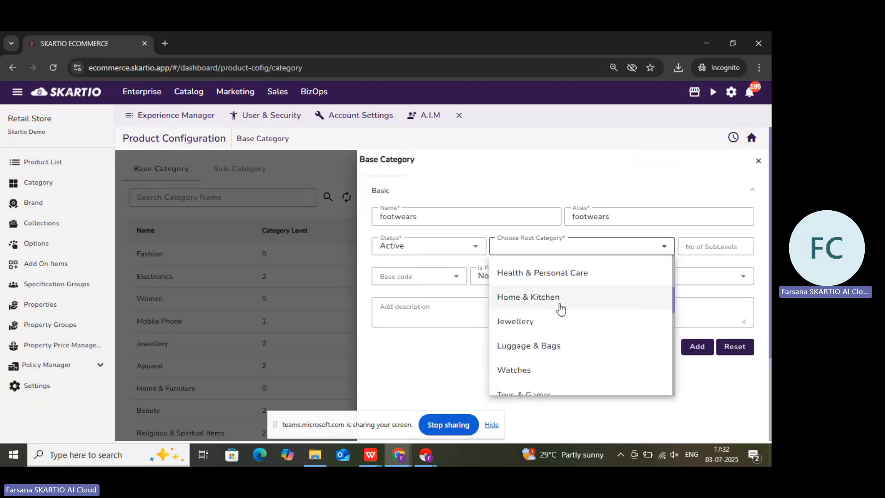
scroll(560, 308, "down", 2)
left_click(545, 331)
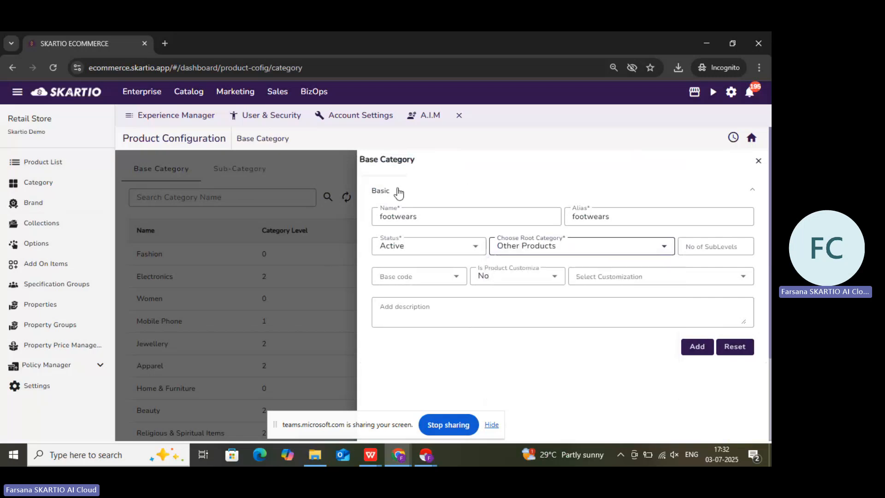
left_click(697, 346)
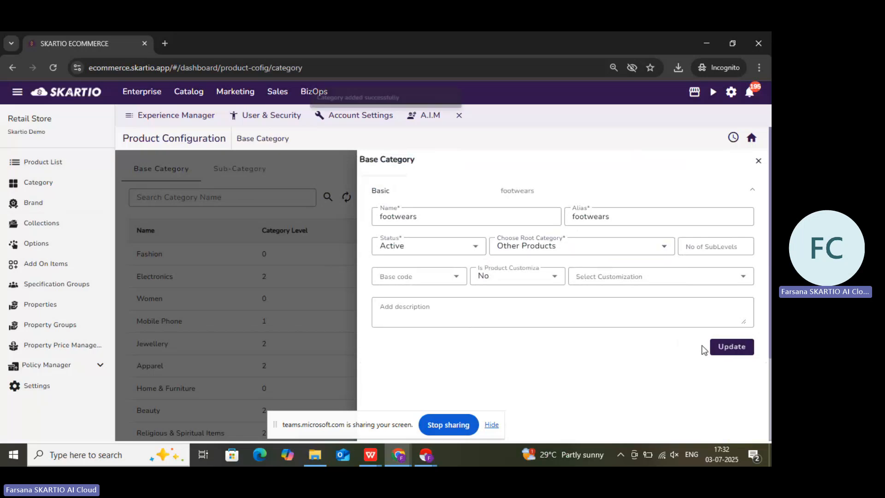
left_click(757, 161)
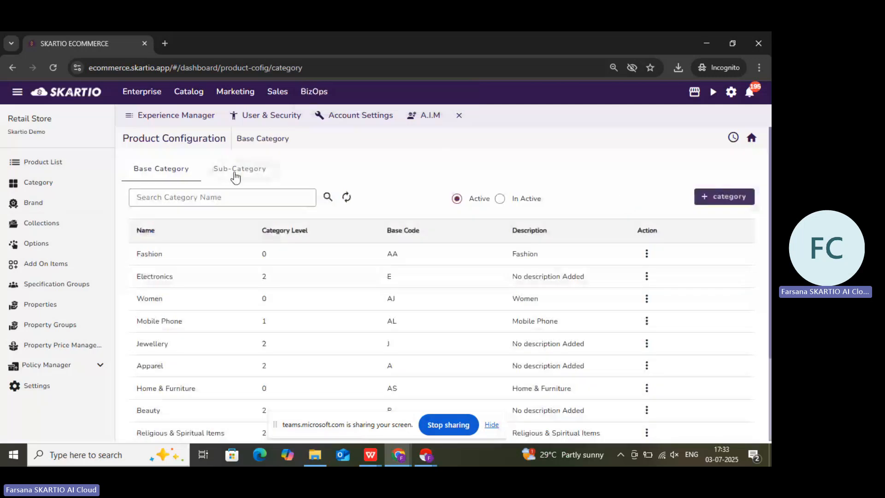
- View the list of sub-categories and return to the base categories
left_click(242, 174)
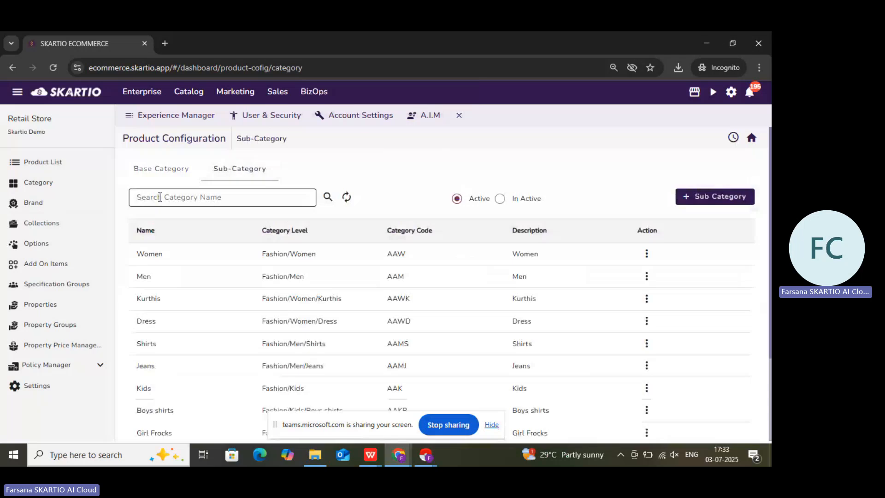
left_click(155, 179)
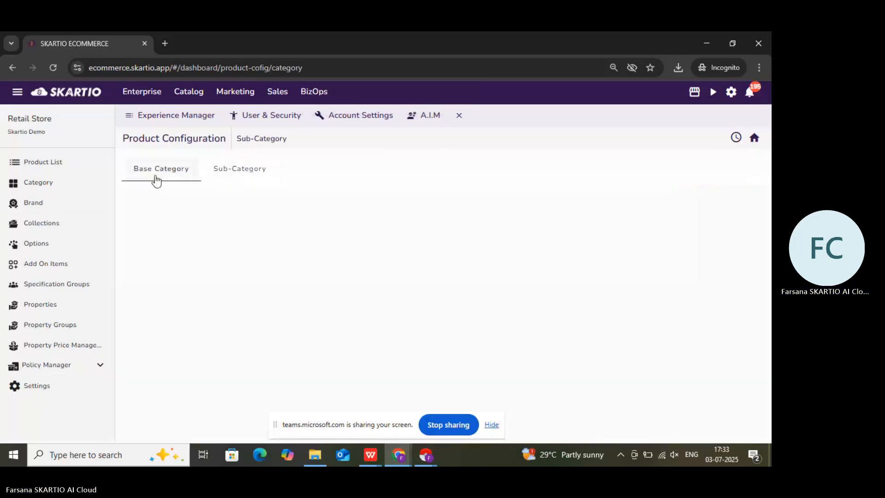
- Add a new product brand with both its name and alias set to Adidas
left_click(53, 207)
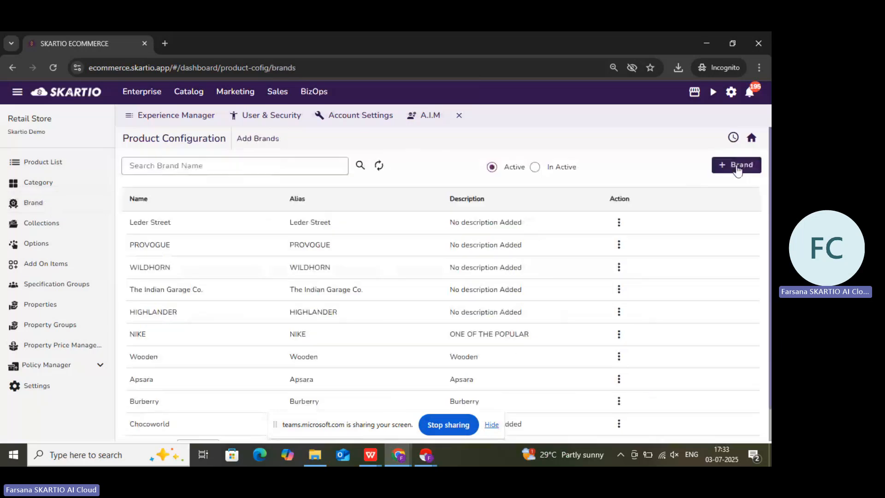
left_click(737, 168)
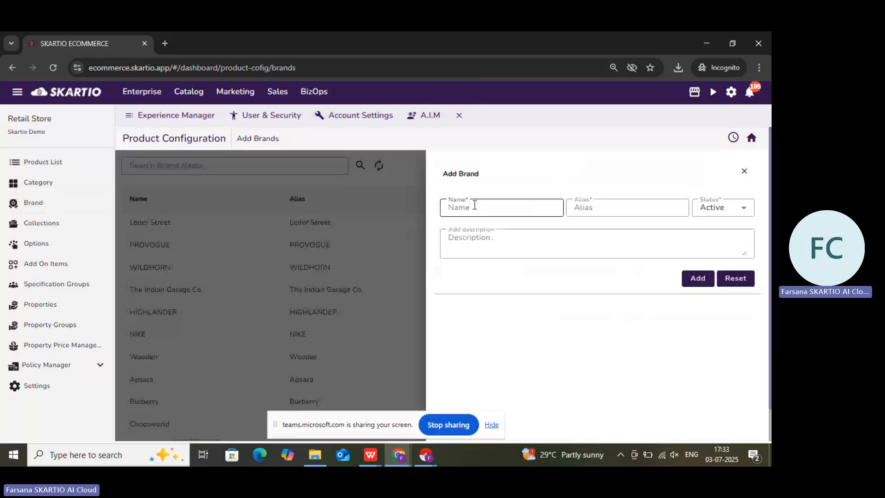
type("Ad")
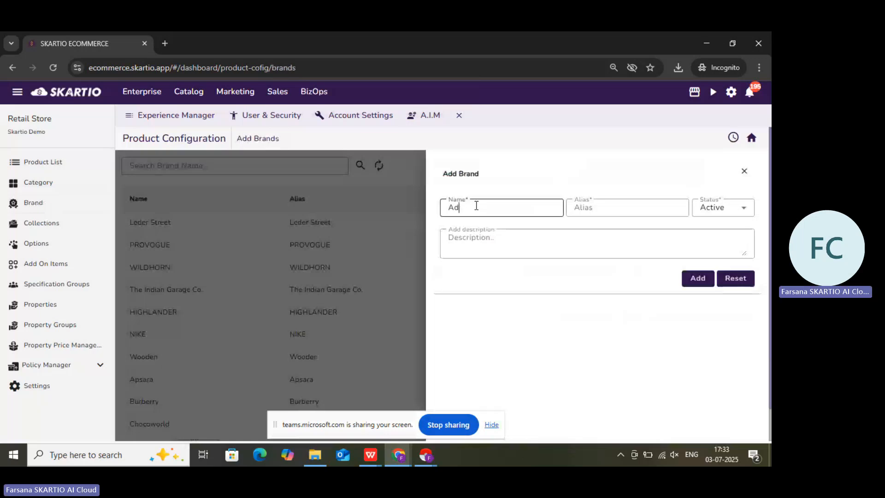
type("idas")
double_click(470, 209)
key("ctrl+c")
left_click(594, 208)
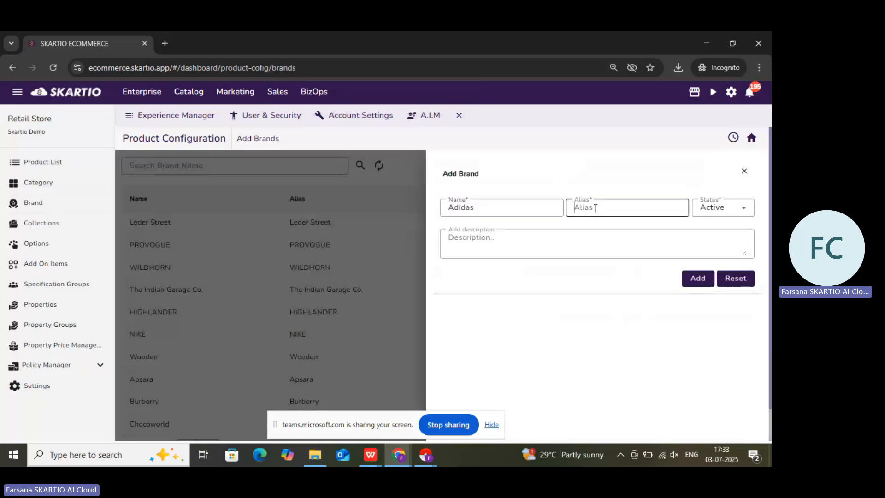
key("ctrl+v")
left_click(700, 284)
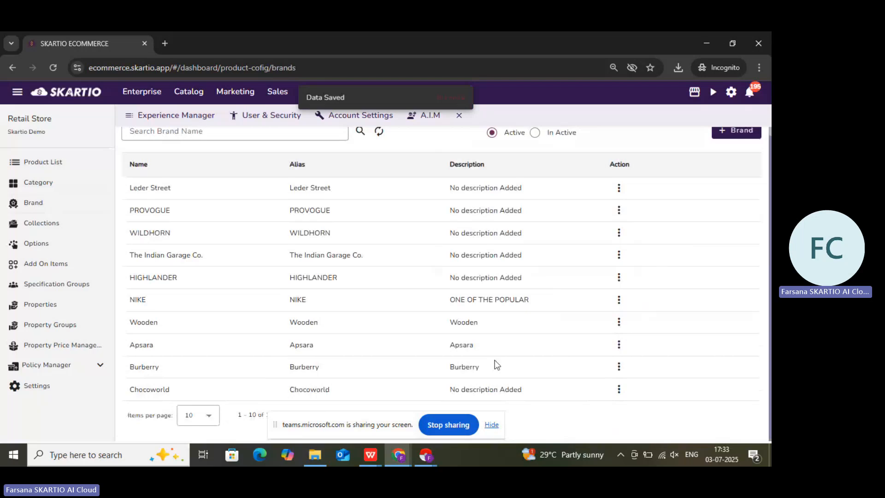
- Start a new product collection and name it New Arrivals
left_click(48, 224)
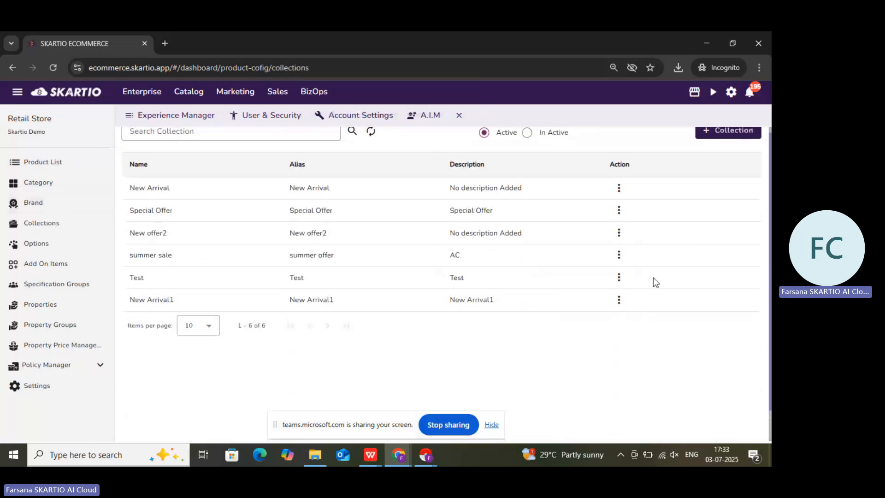
scroll(736, 182, "up", 1)
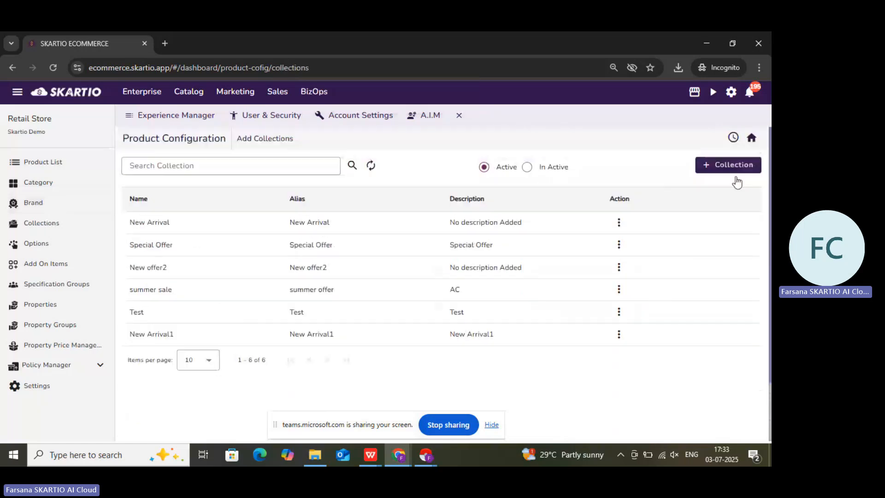
left_click(733, 166)
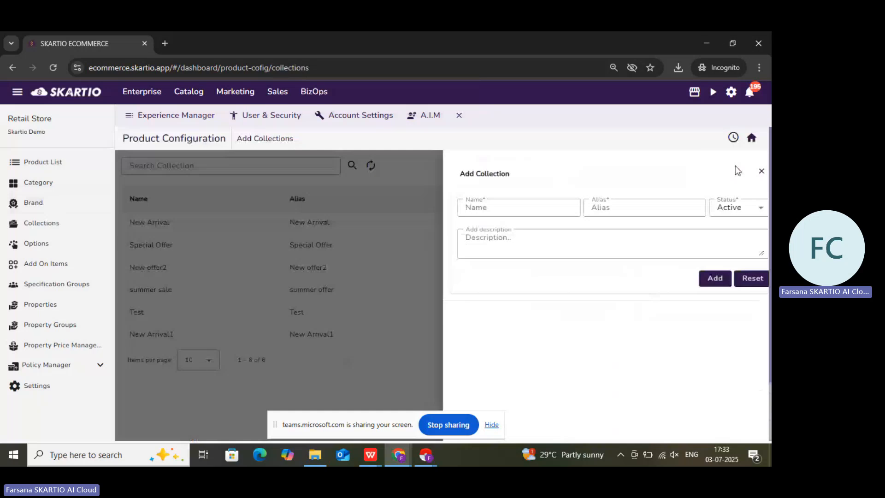
left_click(485, 194)
type("N")
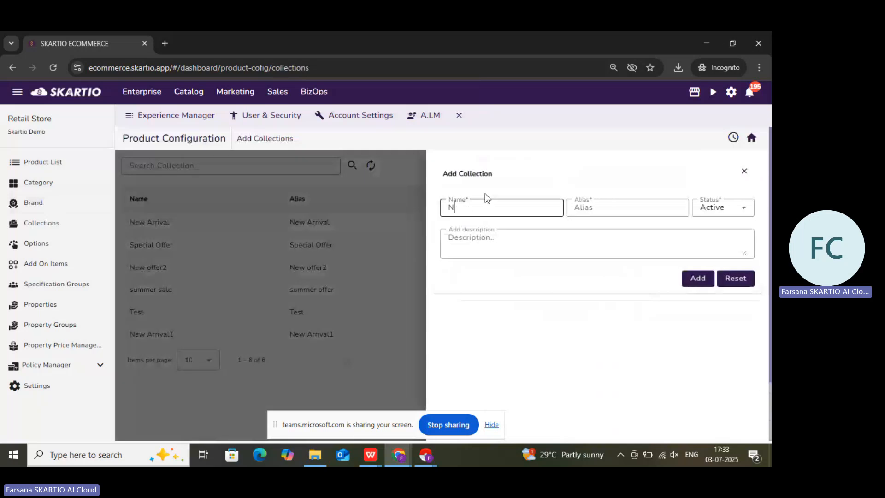
type("ew Arrivals")
- Copy the collection's name into its alias as New Arrivals and add the collection
double_click(472, 207)
left_click_drag(472, 209, 461, 207)
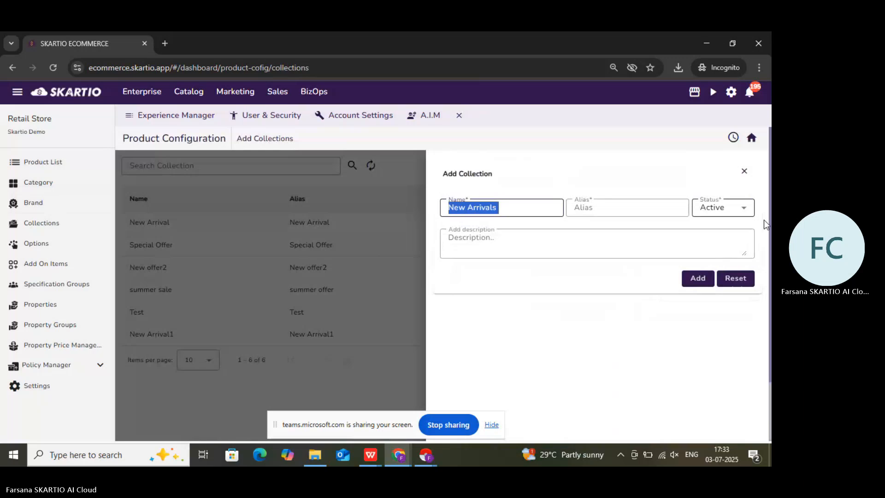
left_click(626, 206)
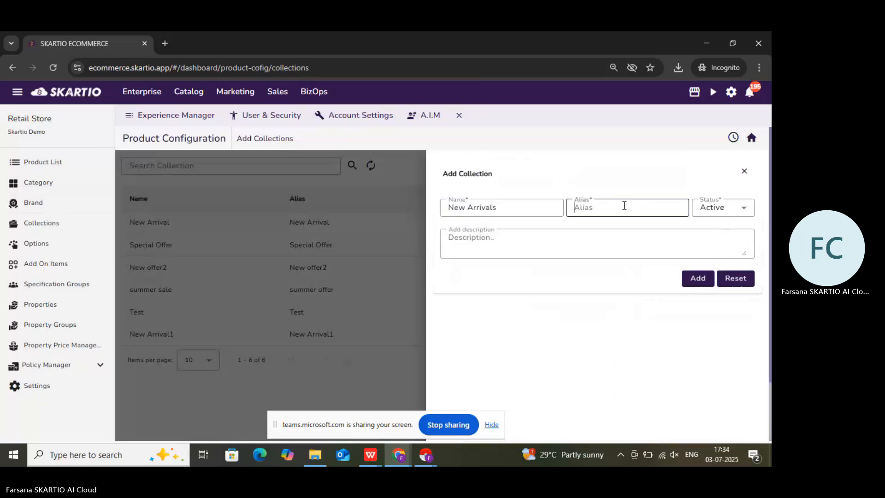
key("ctrl+v")
left_click(693, 282)
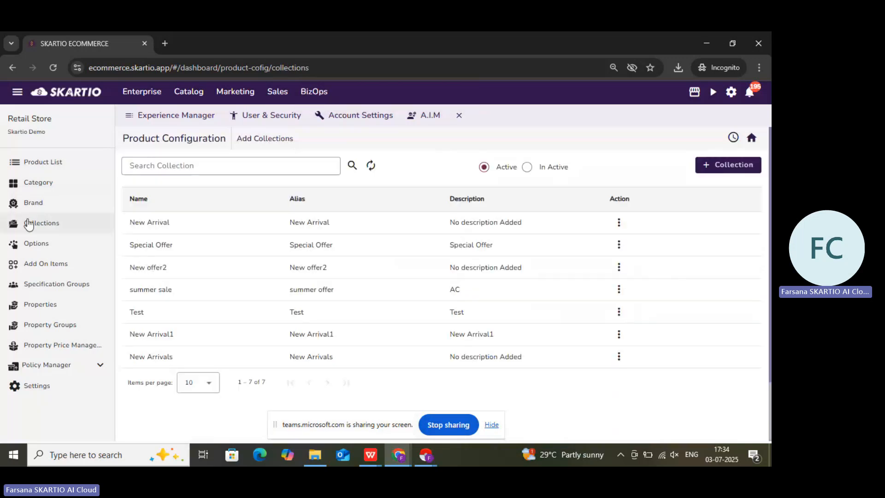
- Start creating a new product from the product list and name it Men Shoes
left_click(69, 170)
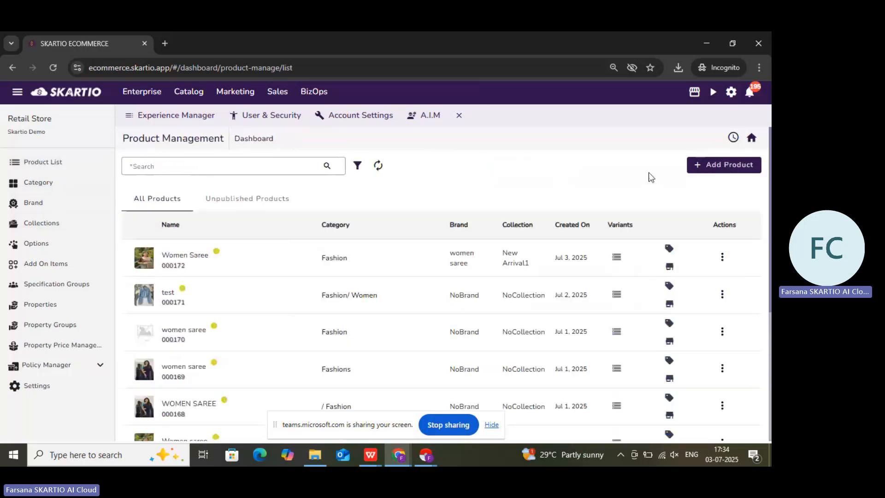
left_click(724, 165)
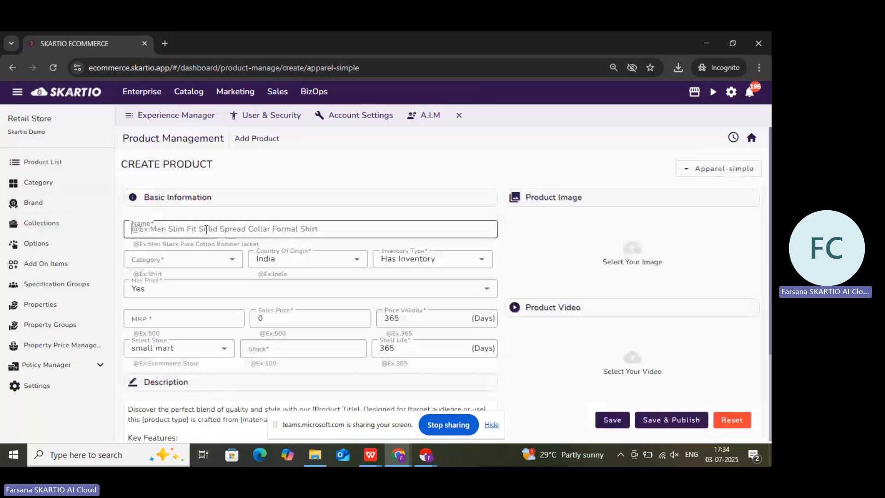
type("Men Sho")
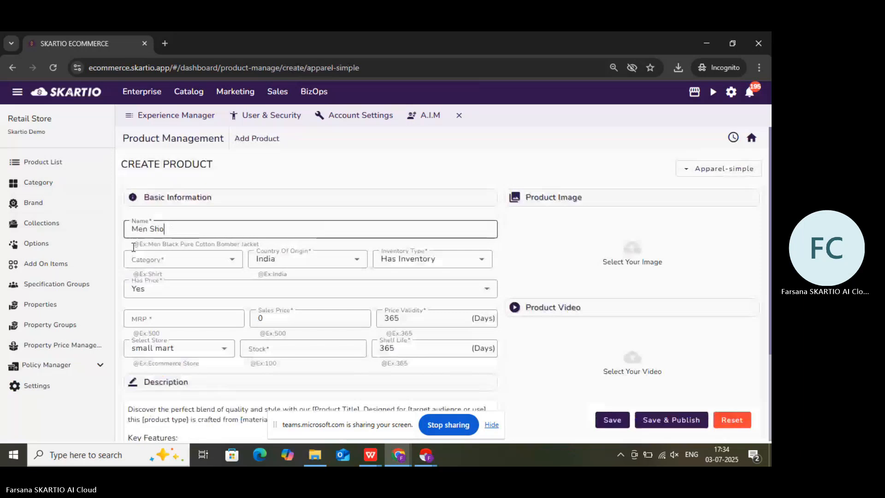
type("es")
left_click(185, 259)
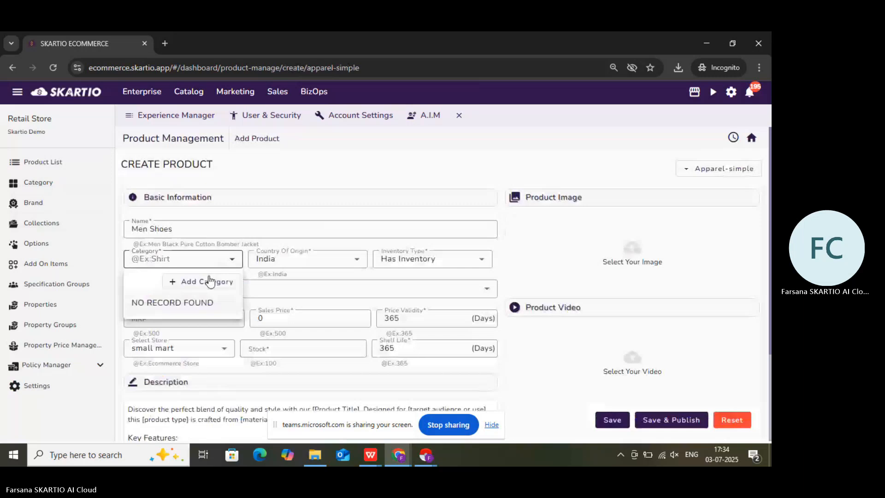
left_click(209, 280)
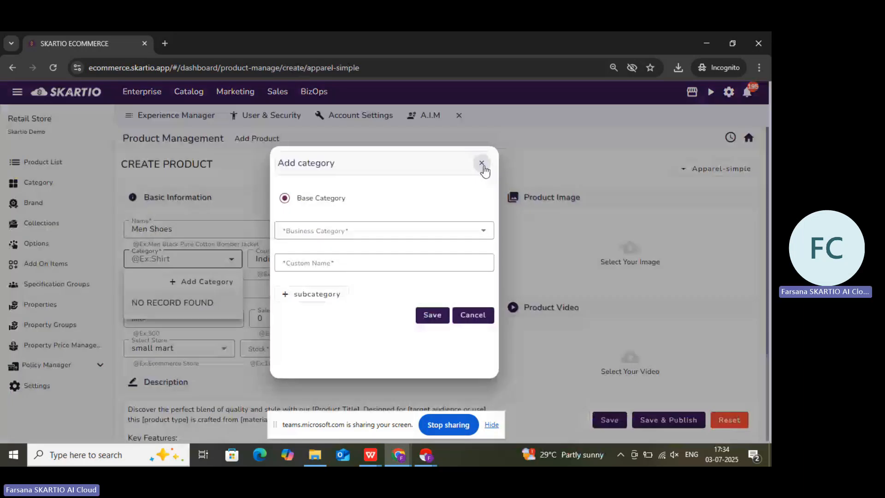
left_click(482, 165)
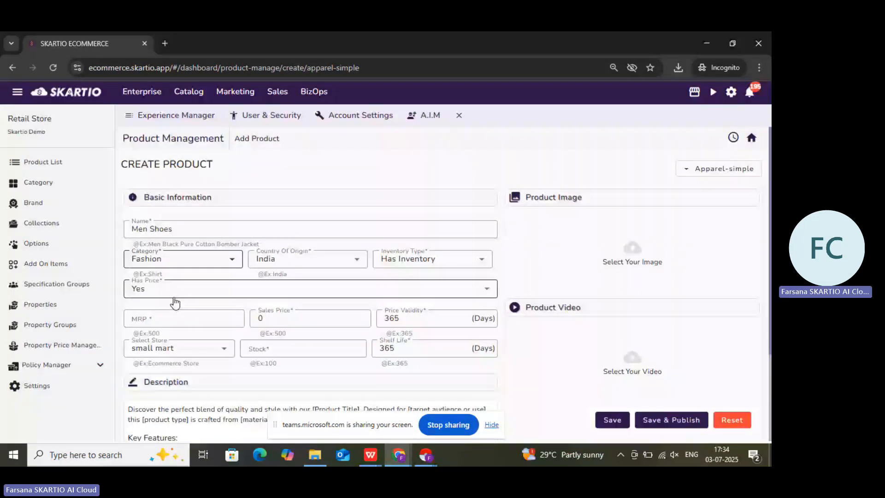
- Set the Men Shoes product's category to footwears
left_click(175, 261)
scroll(198, 338, "down", 3)
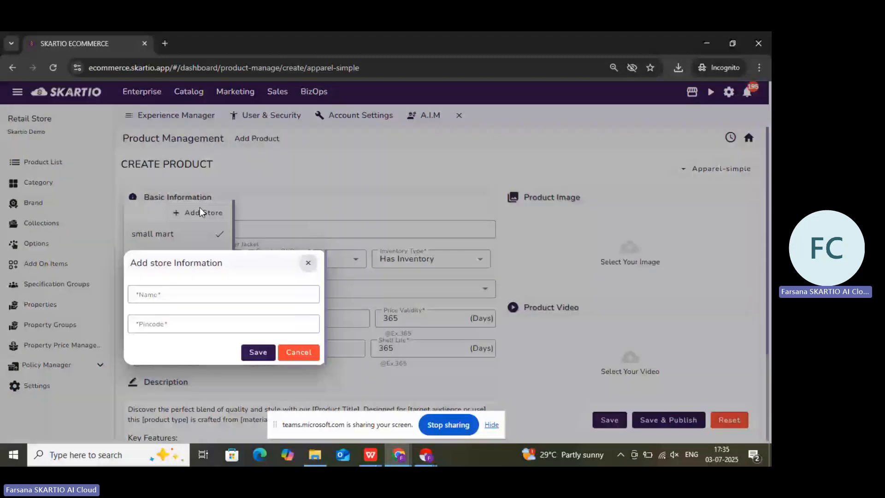
- Complete the new store information for trendy store and set the product's stock to 10
left_click(217, 328)
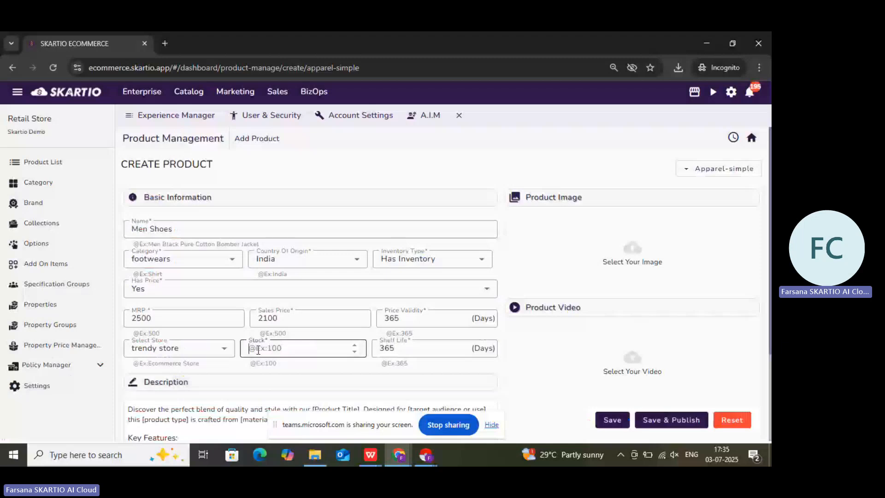
type("10")
key("Tab")
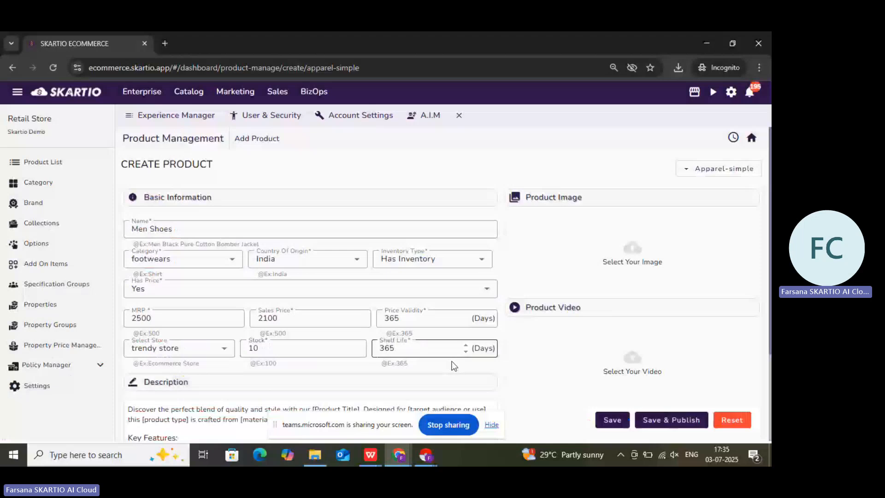
- Open the product description for editing and add the template text with its Key Features list
scroll(330, 340, "down", 3)
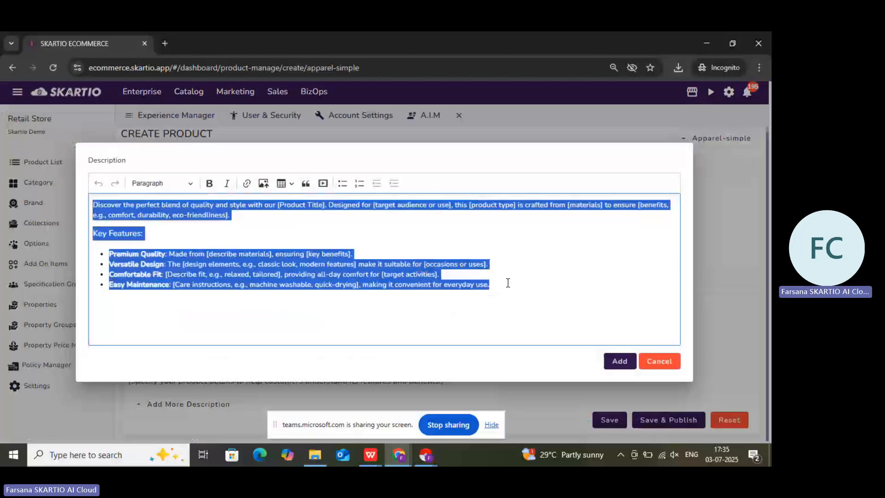
left_click(252, 253)
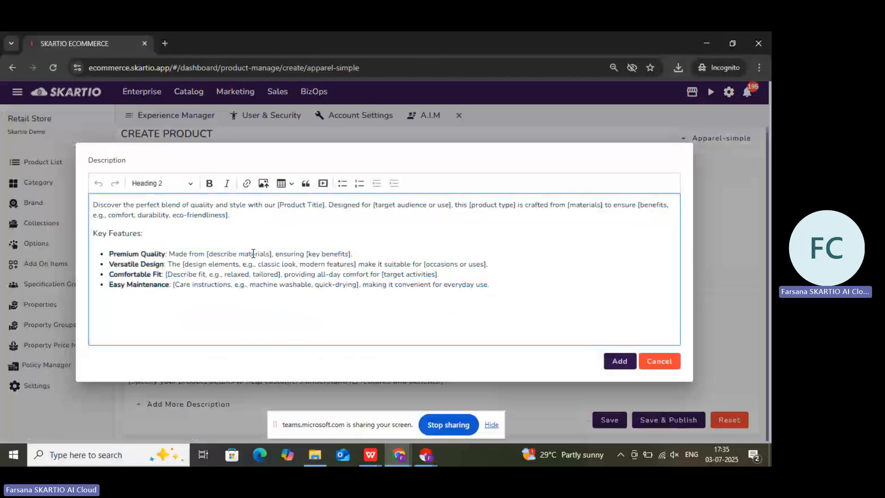
left_click(619, 361)
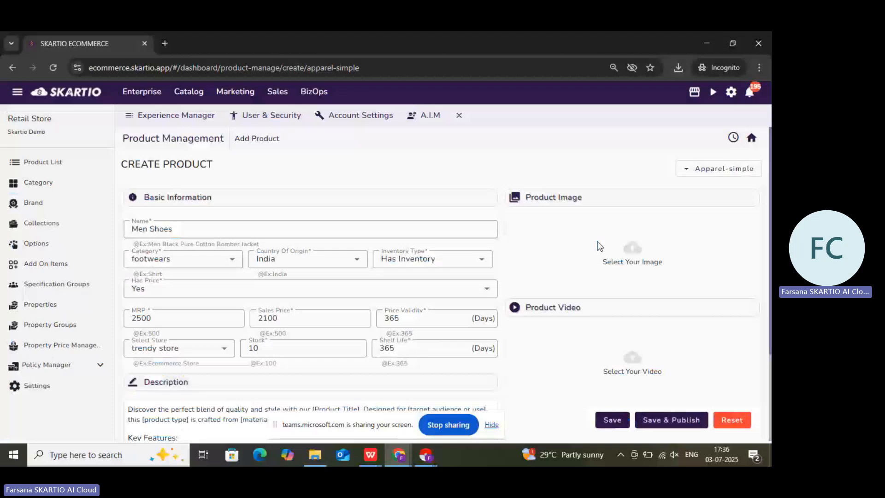
left_click(599, 247)
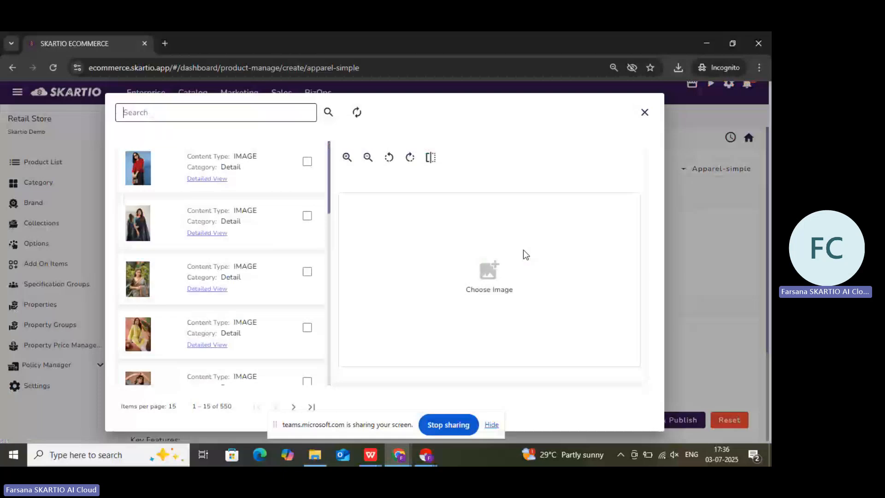
left_click(523, 249)
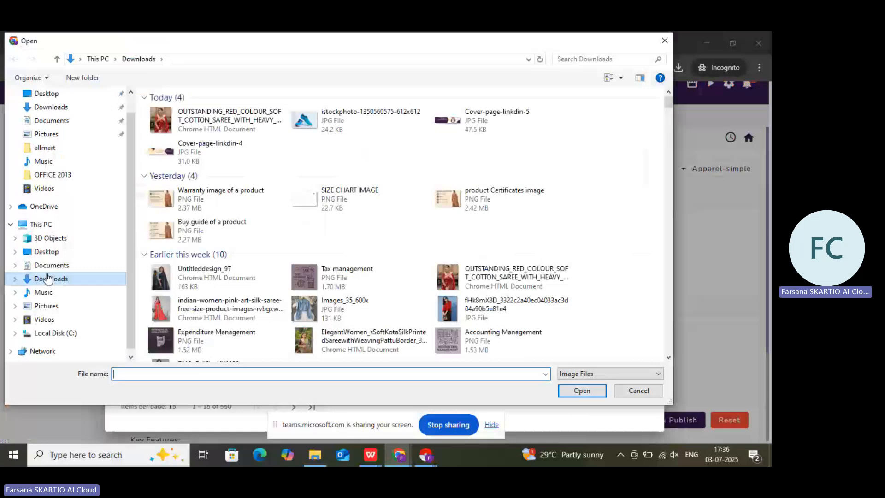
double_click(354, 120)
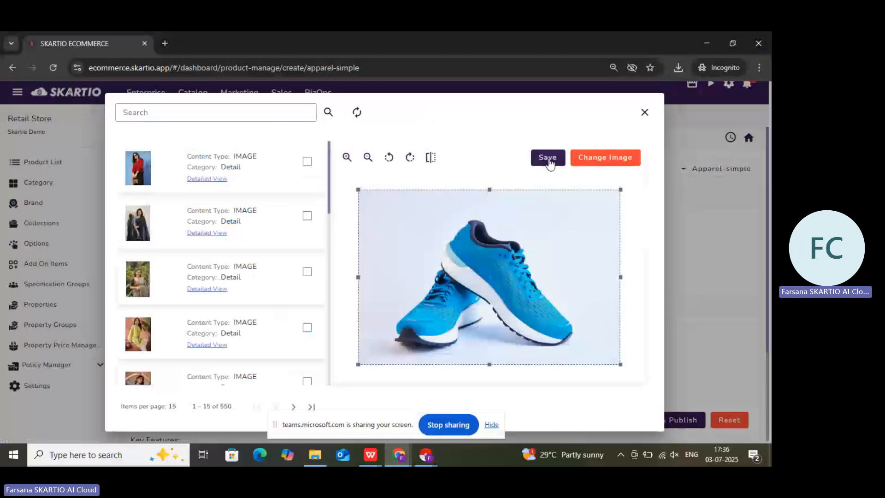
left_click(548, 159)
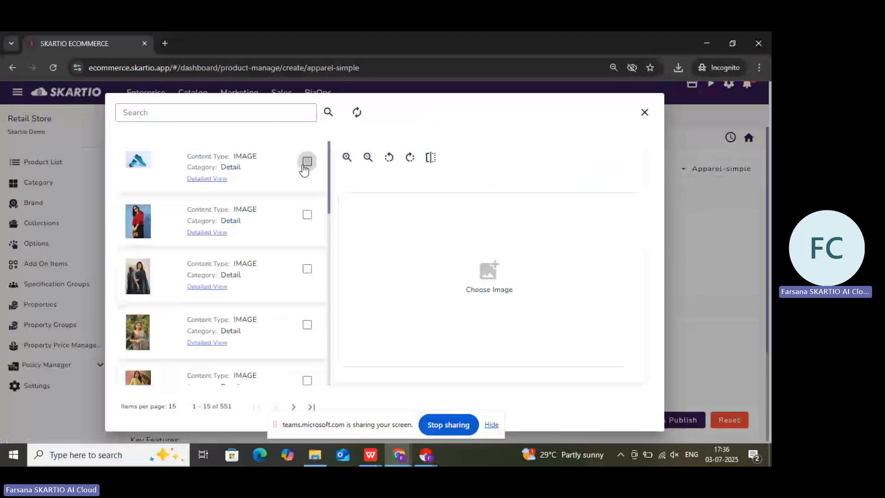
left_click(302, 165)
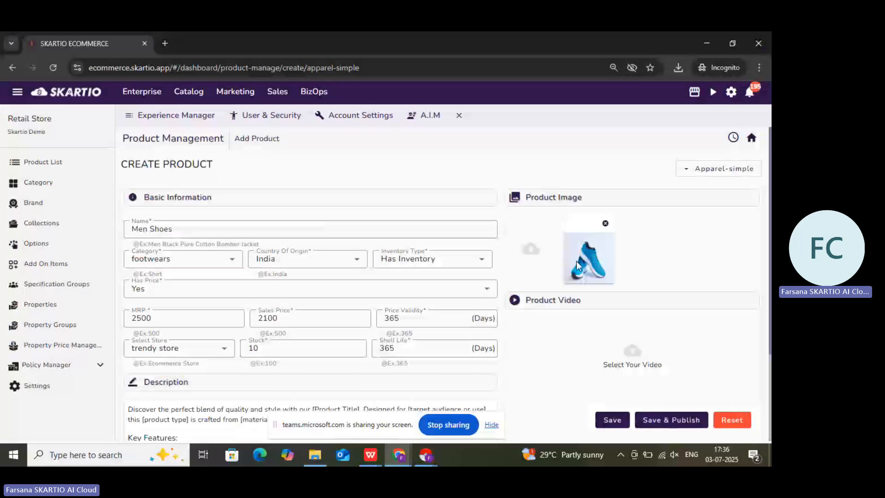
scroll(342, 329, "down", 3)
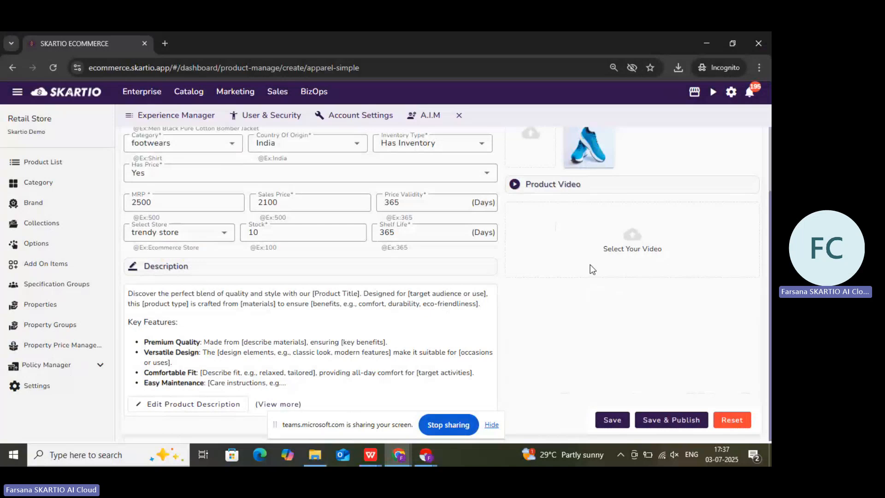
left_click(617, 421)
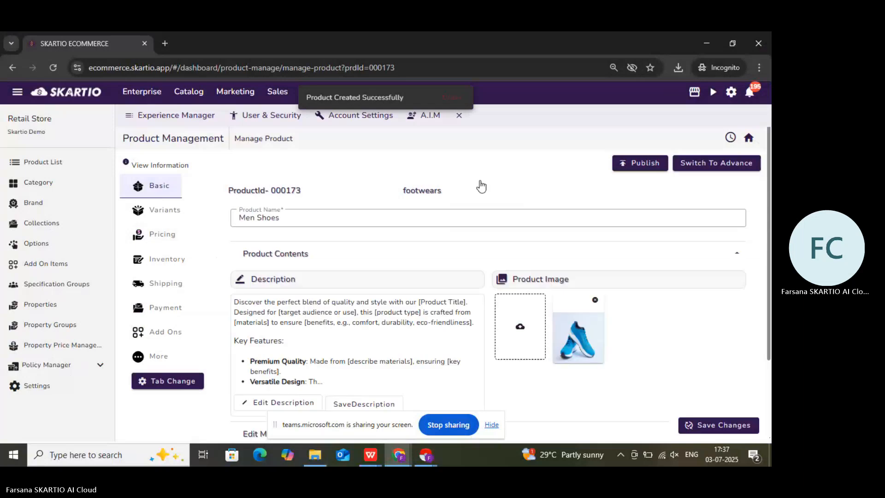
- Expand the additional information of the Men Shoes product and set its brand to Adidas
scroll(305, 328, "down", 2)
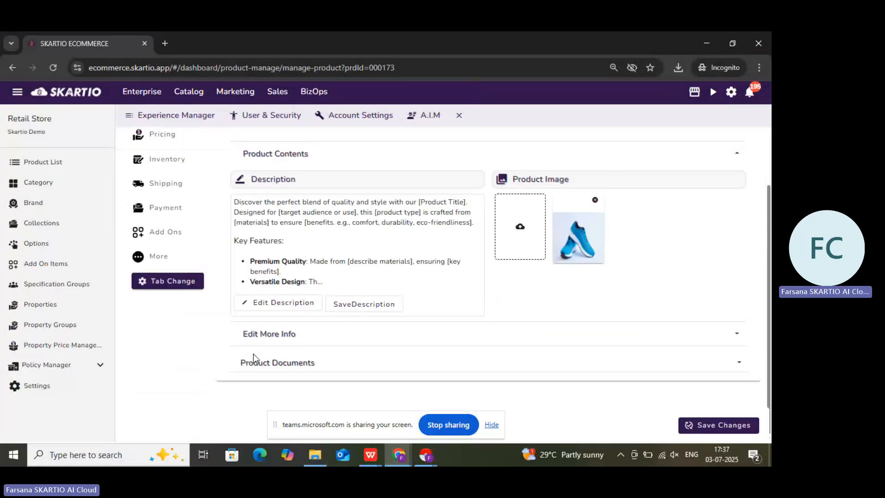
left_click(262, 337)
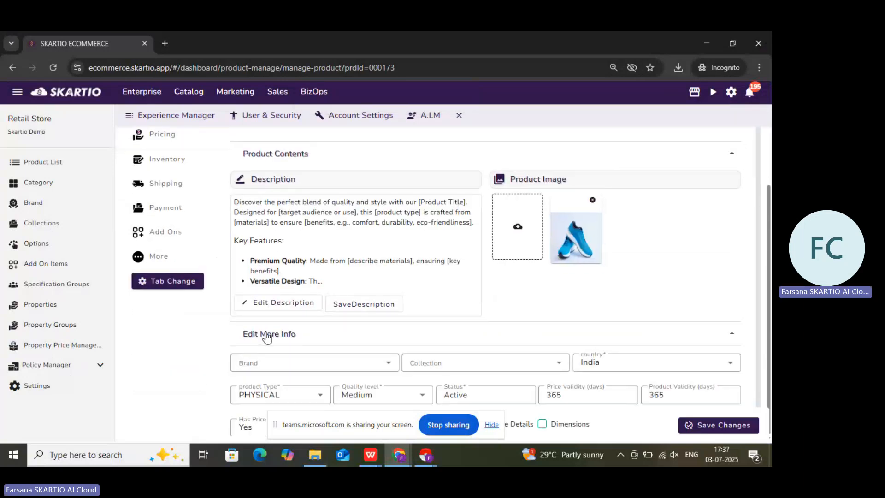
scroll(239, 254, "up", 2)
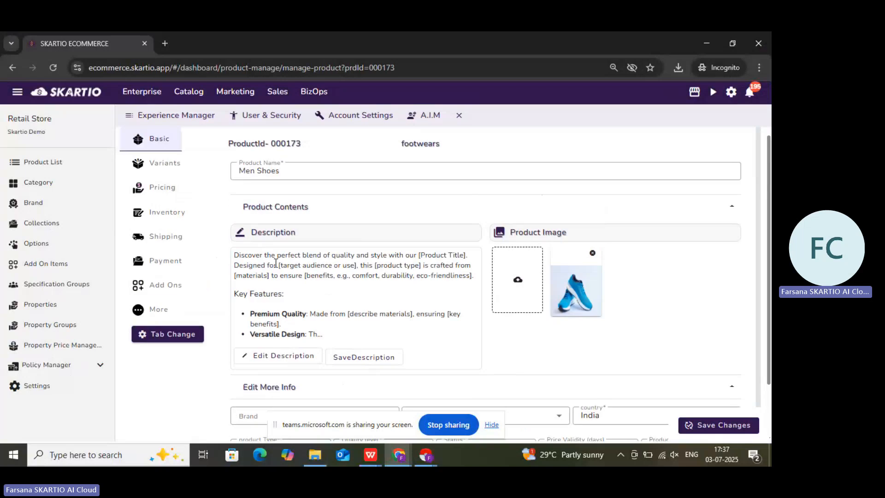
scroll(295, 226, "down", 3)
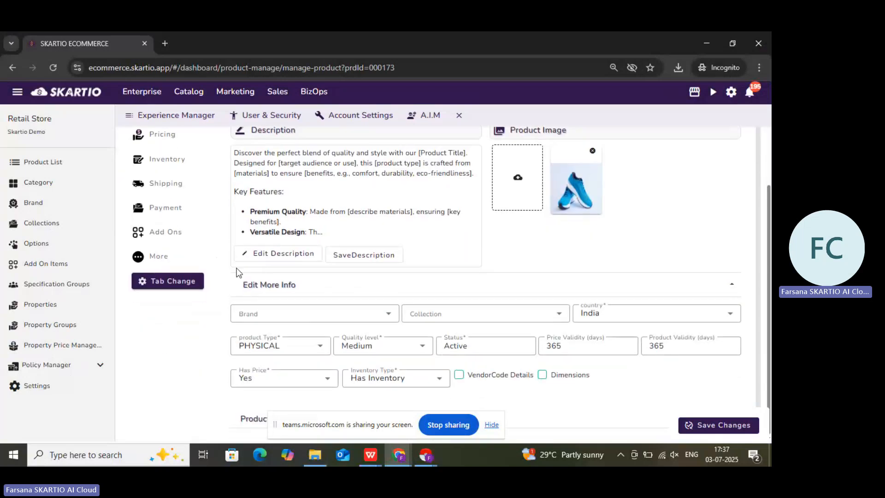
left_click(317, 314)
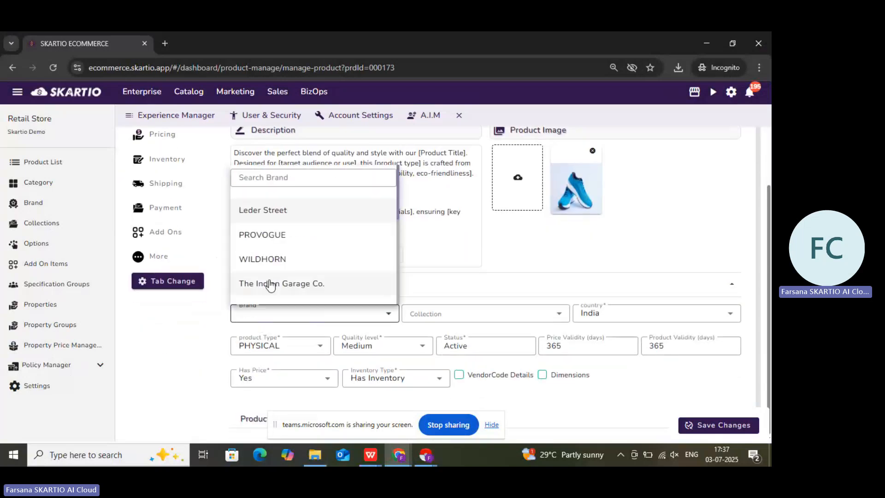
scroll(318, 224, "down", 3)
scroll(318, 225, "down", 2)
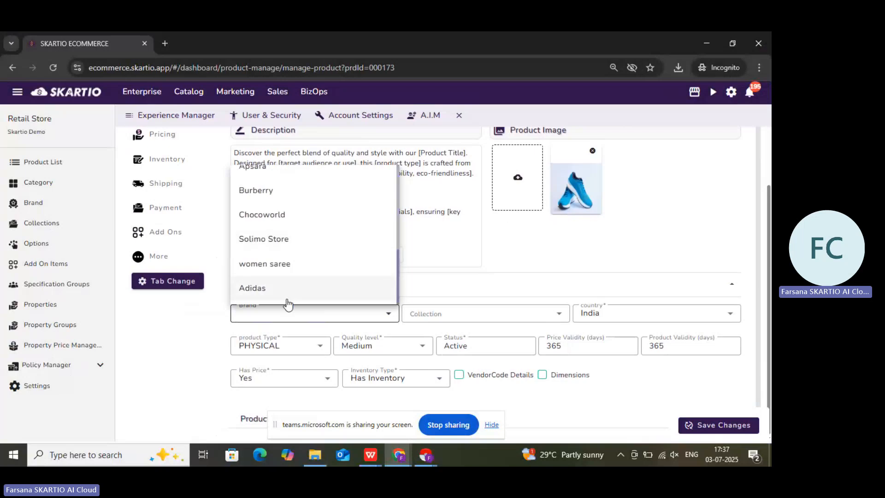
left_click(277, 289)
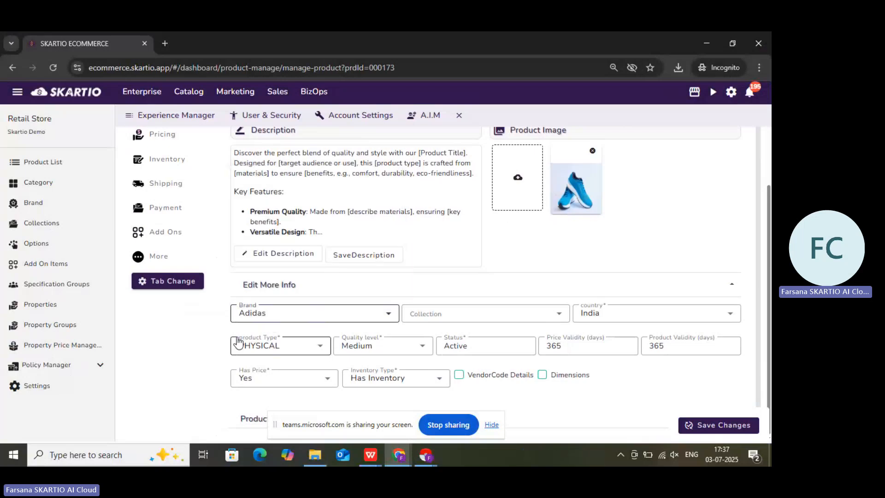
- Set the Men Shoes product's collection to New Arrival1 and save the changes
left_click(463, 313)
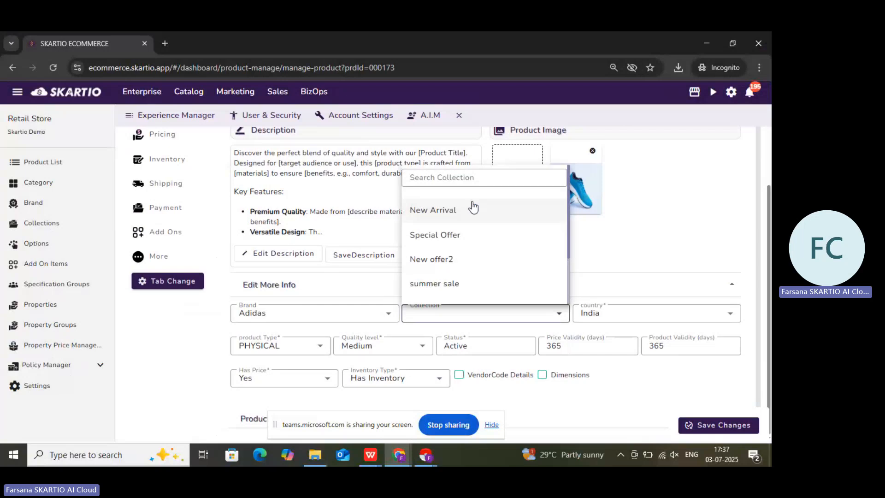
scroll(489, 253, "down", 2)
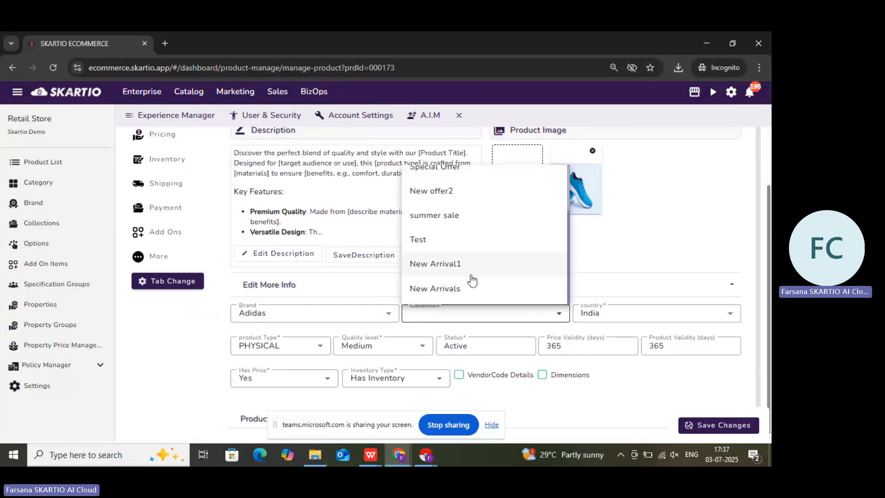
left_click(480, 263)
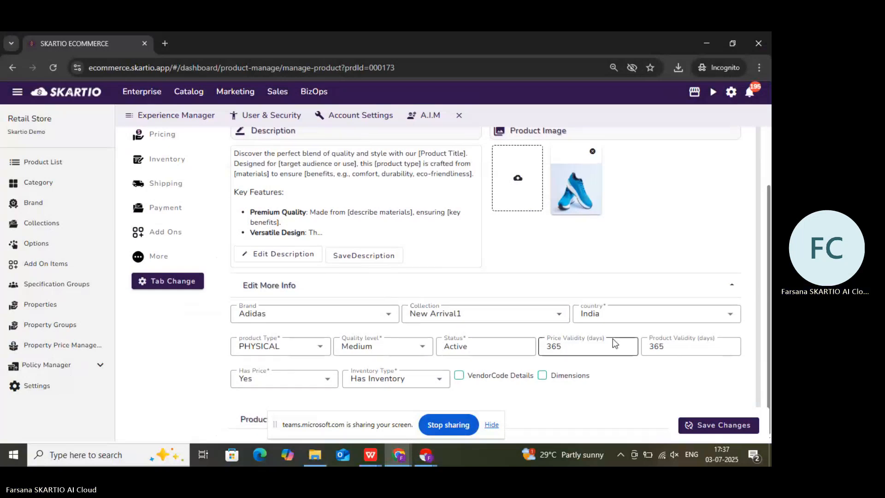
scroll(612, 338, "up", 1)
scroll(615, 341, "down", 1)
left_click(717, 434)
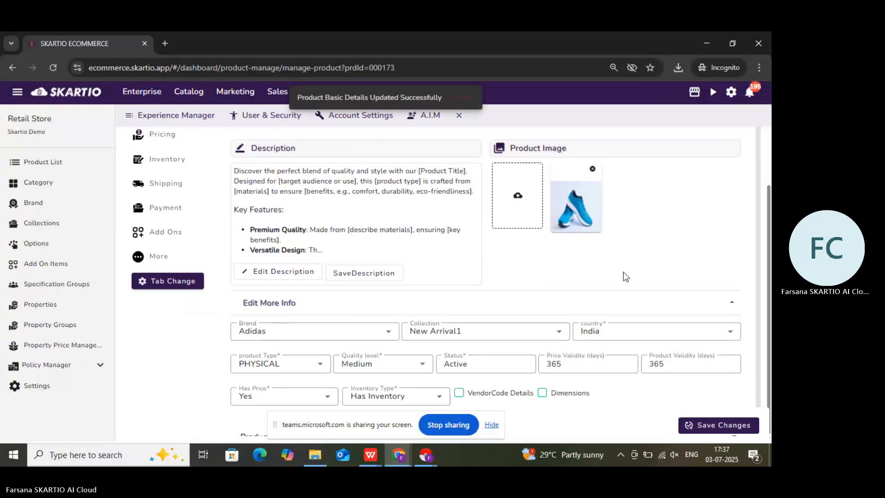
- Publish the Men Shoes product to trendy store
scroll(473, 288, "up", 1)
scroll(564, 258, "up", 2)
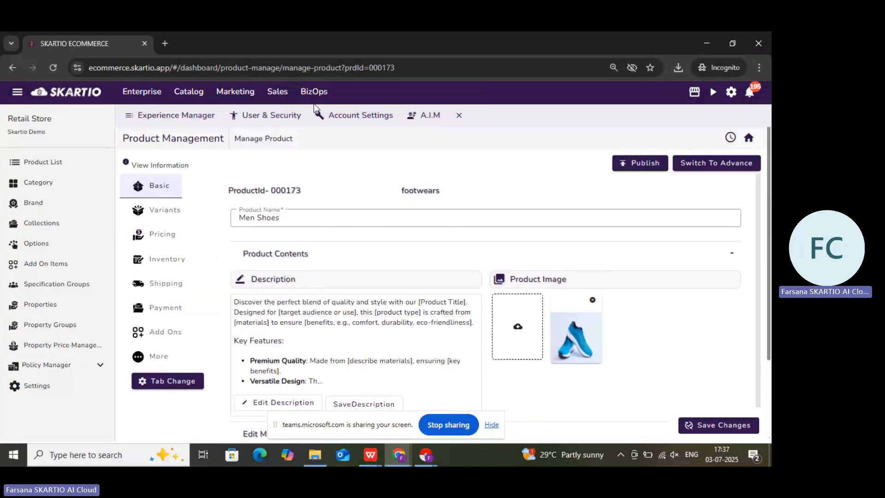
scroll(606, 250, "down", 3)
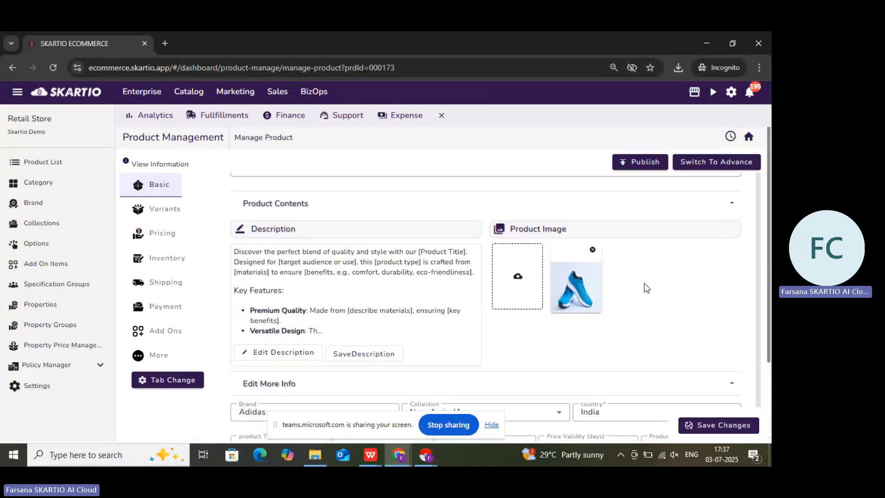
scroll(565, 338, "up", 1)
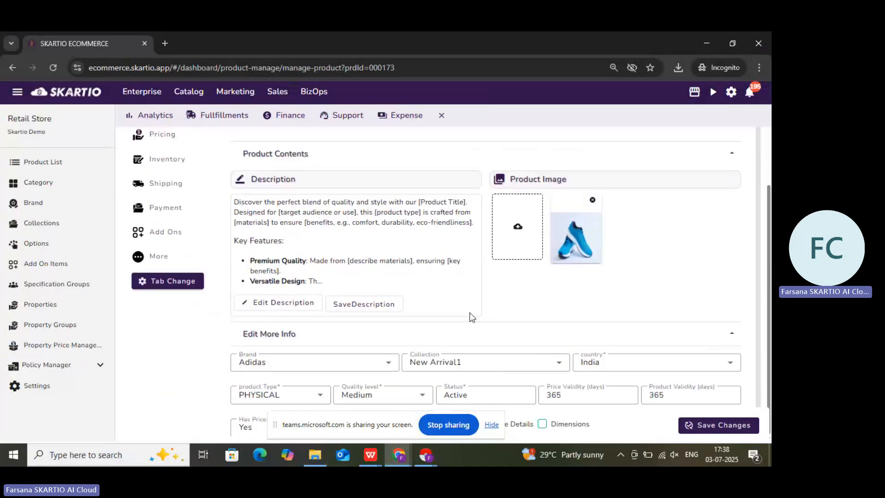
scroll(469, 312, "up", 3)
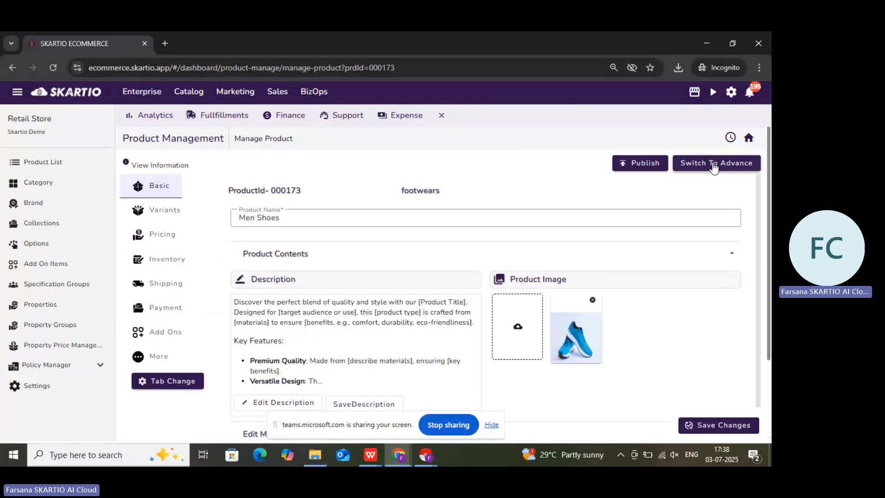
left_click(649, 164)
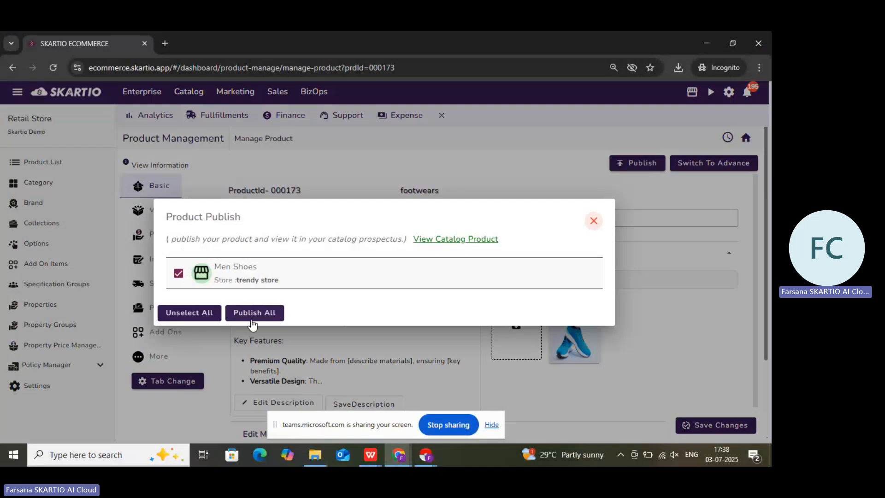
left_click(255, 313)
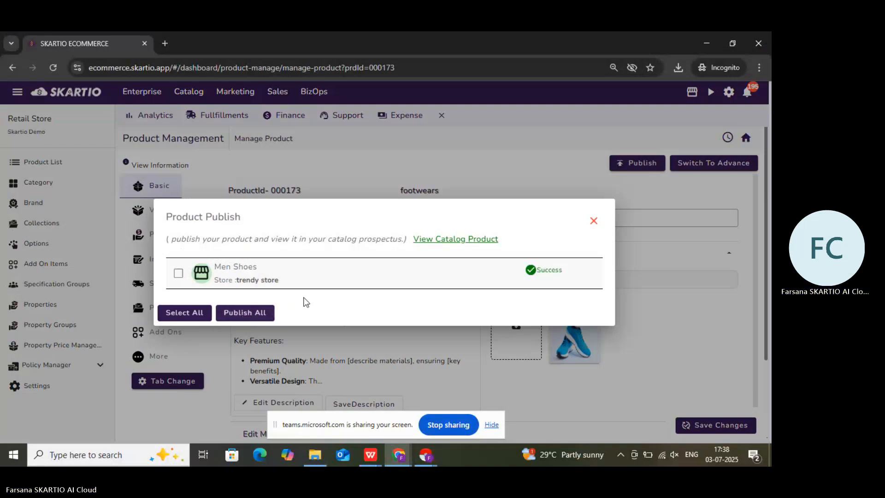
left_click(179, 273)
left_click(258, 314)
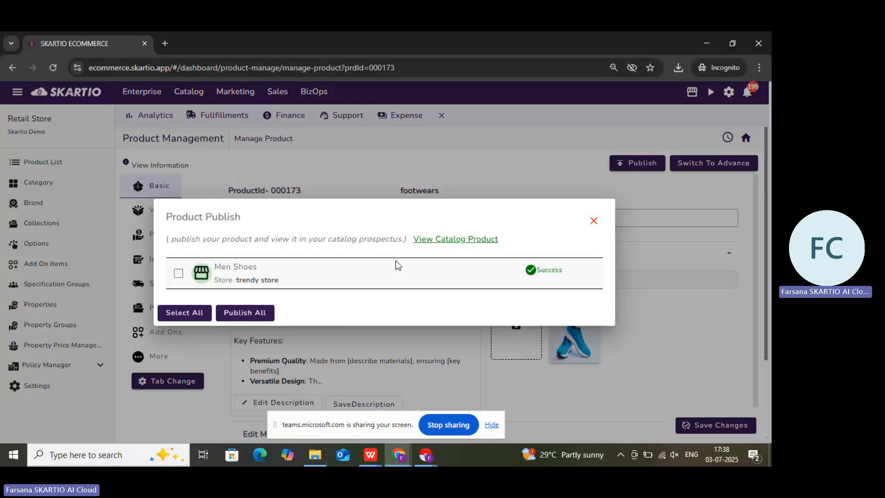
- Check the product list and the catalog for the published Men Shoes product
left_click(446, 239)
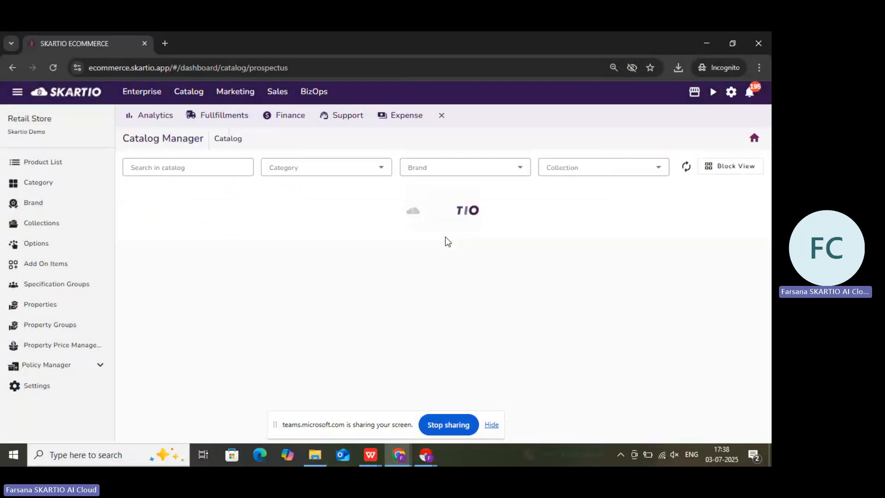
mouse_move(190, 93)
left_click(199, 119)
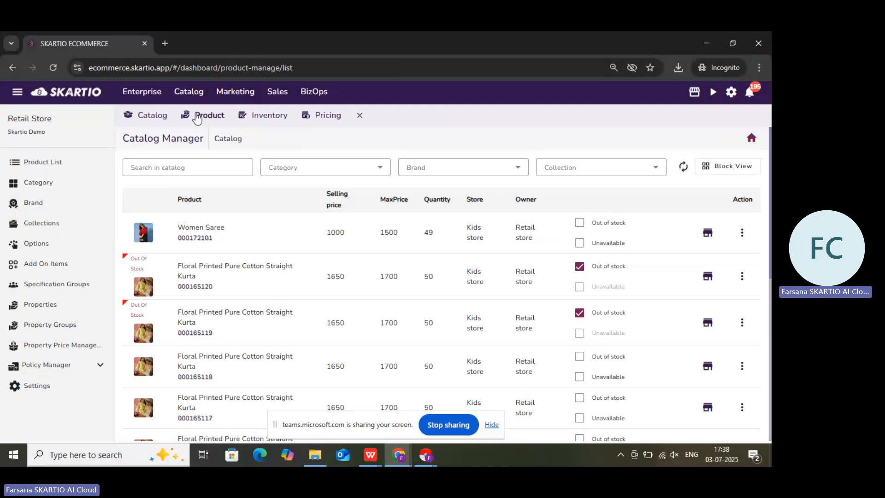
left_click(141, 120)
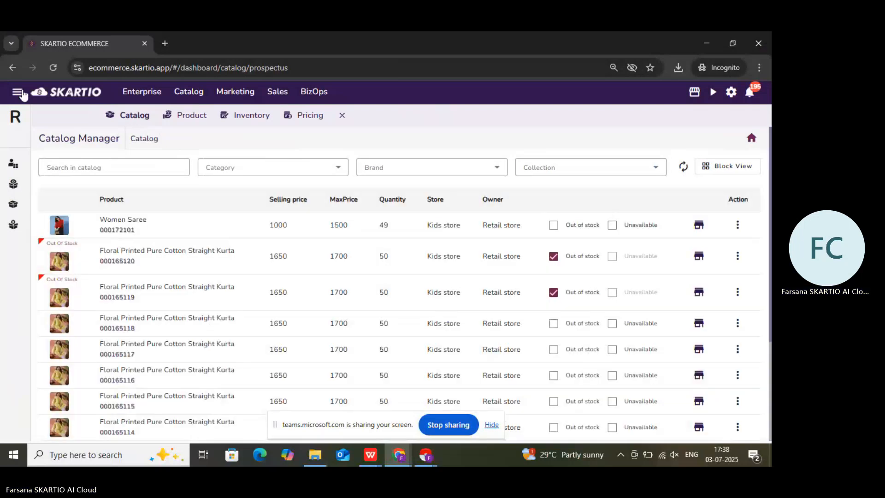
left_click(20, 93)
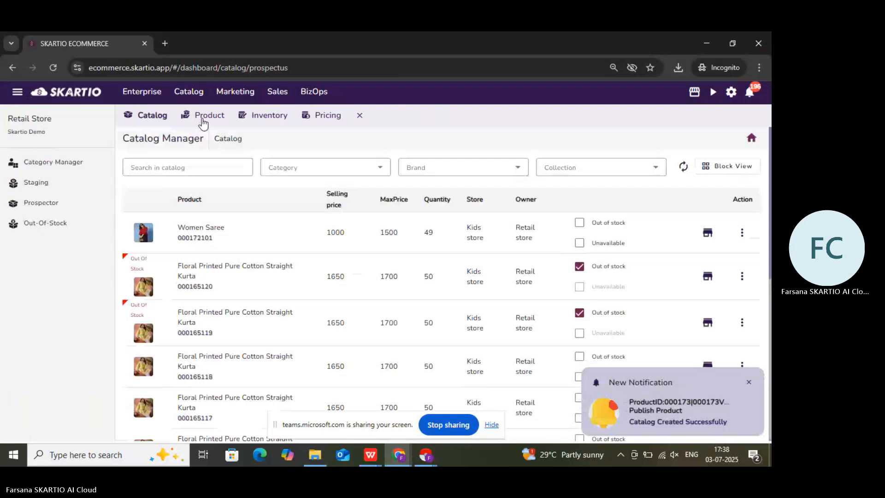
- Publish the Men Shoes product to trendy store again from the product list and close the publish dialog
left_click(203, 122)
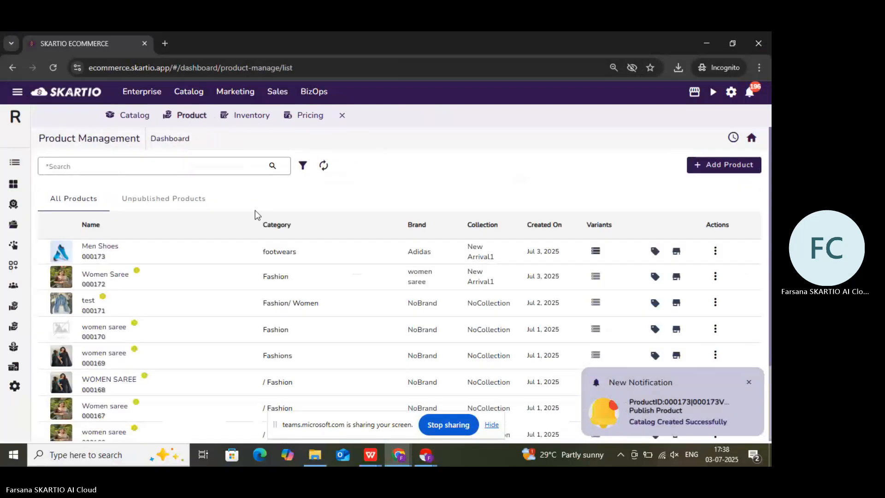
left_click(715, 251)
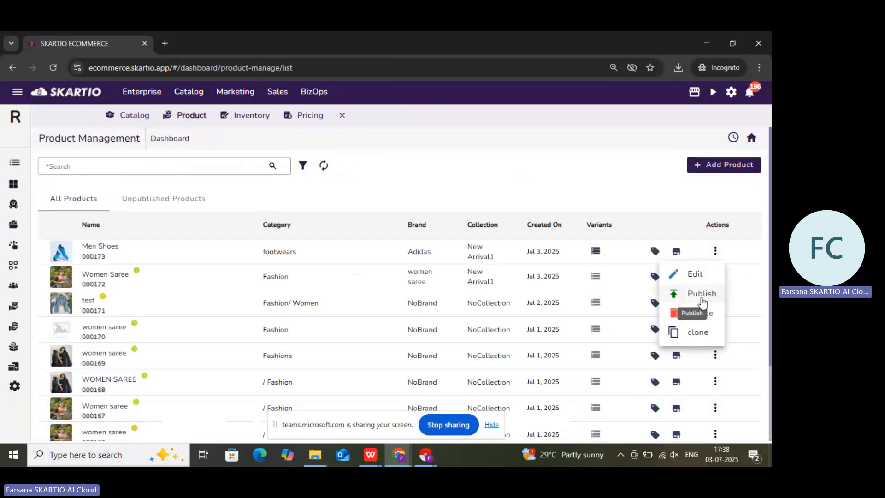
left_click(702, 302)
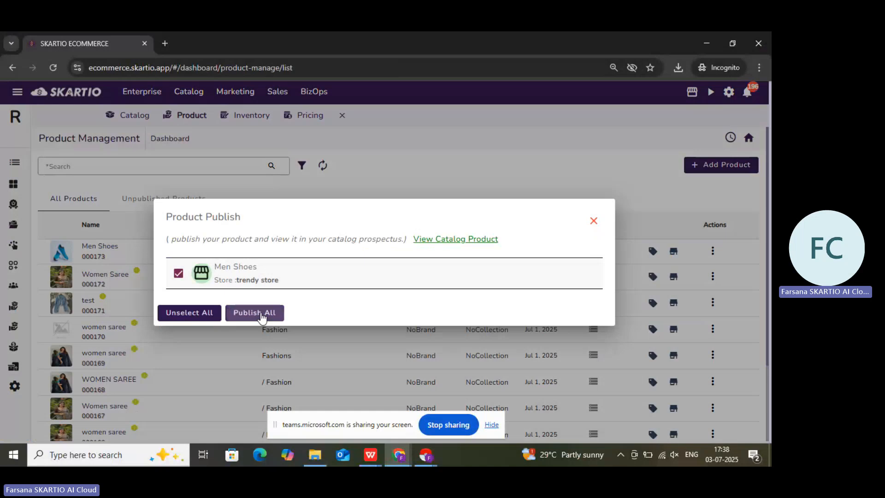
left_click(262, 316)
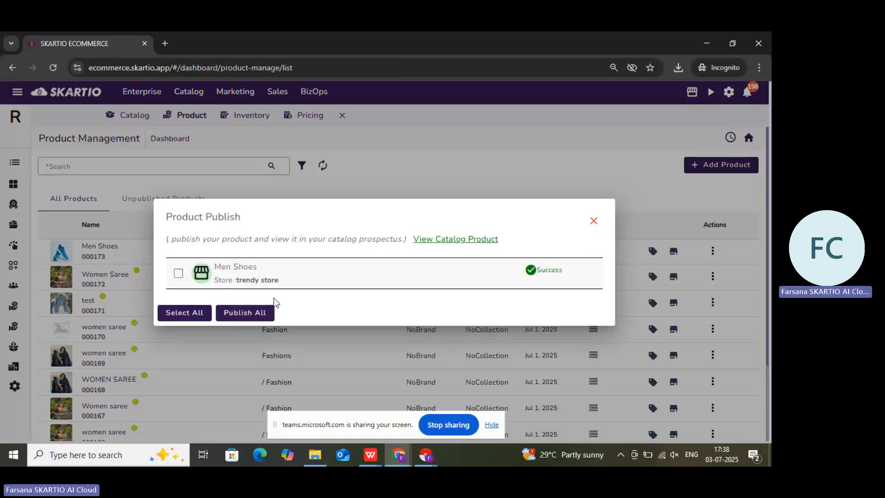
left_click(169, 276)
left_click(255, 313)
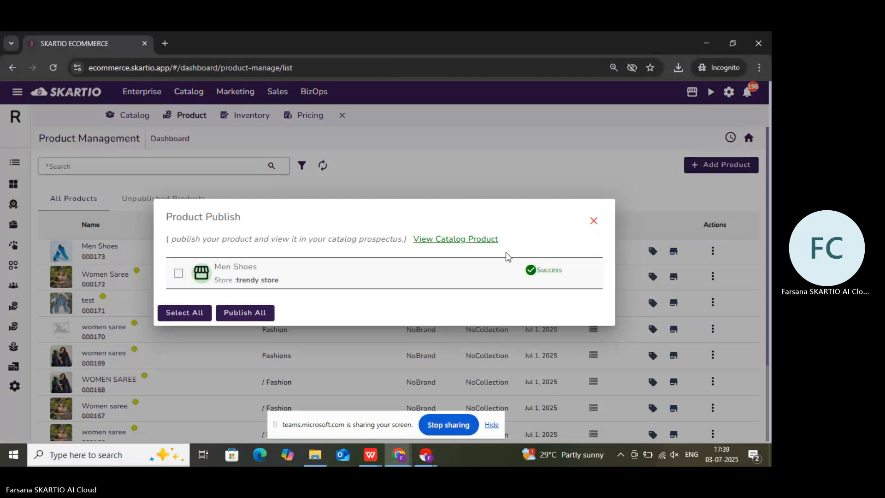
left_click(594, 221)
- View the published Men Shoes catalog entry on the store, examine its price, availability and description, and return to the catalog
left_click(131, 120)
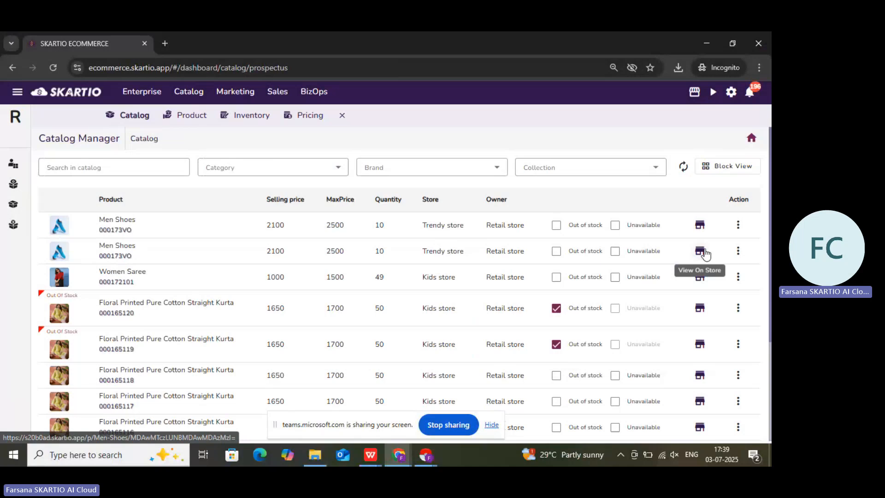
left_click(700, 252)
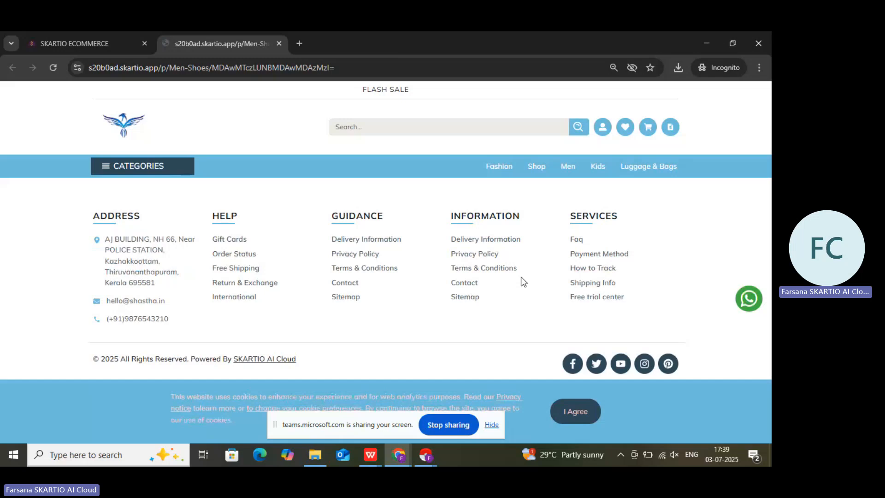
scroll(477, 258, "down", 4)
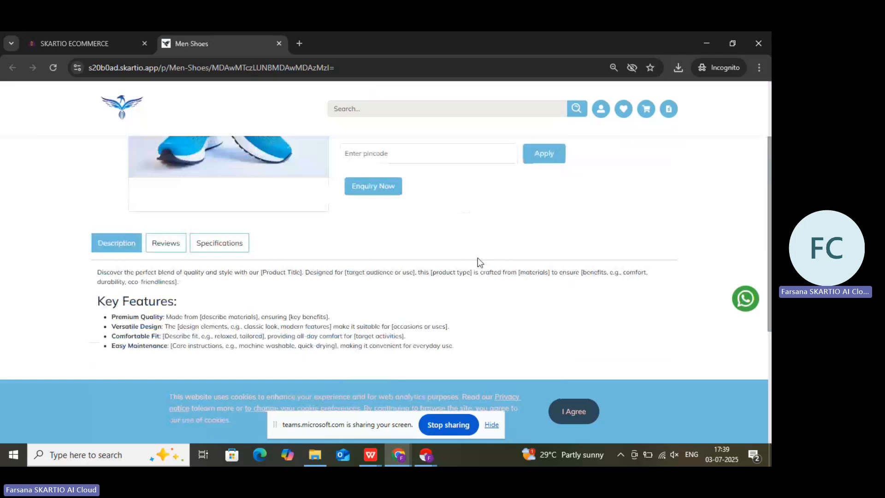
scroll(477, 257, "down", 3)
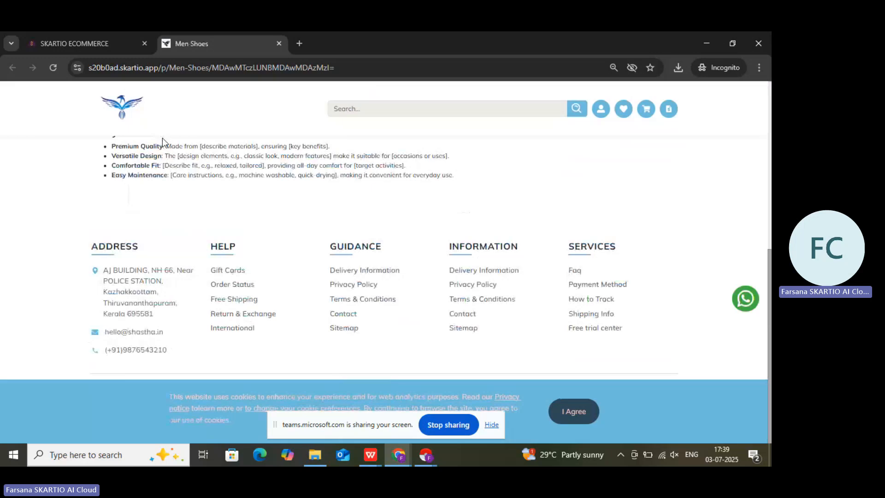
scroll(162, 140, "up", 6)
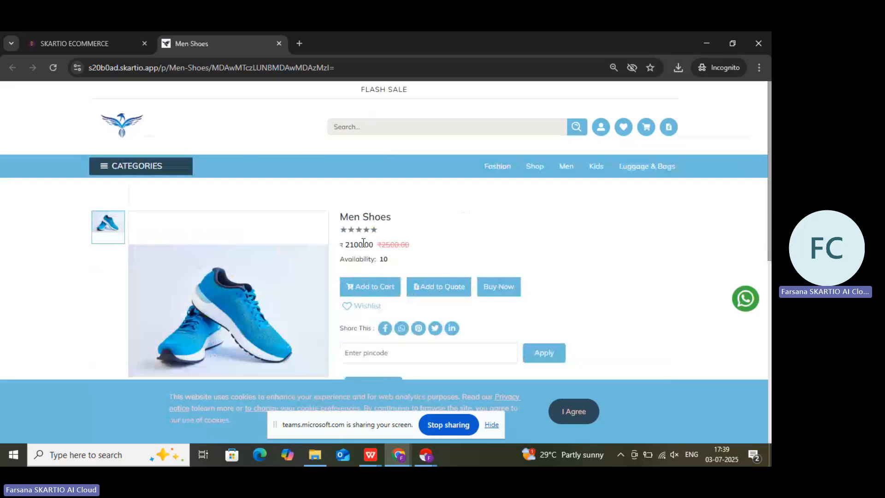
scroll(401, 245, "down", 5)
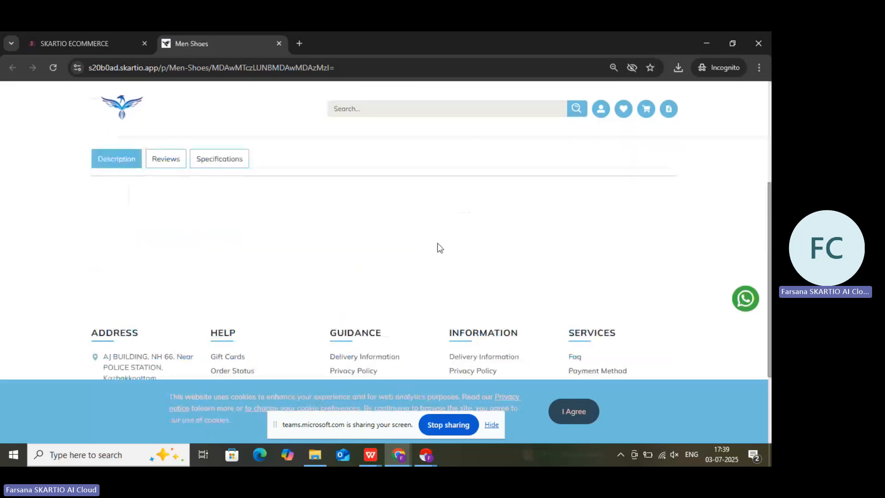
scroll(437, 247, "up", 5)
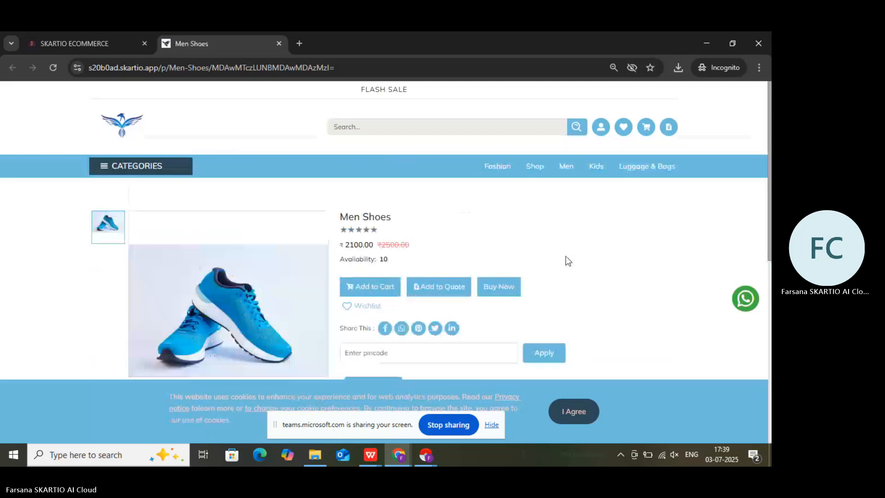
left_click(93, 50)
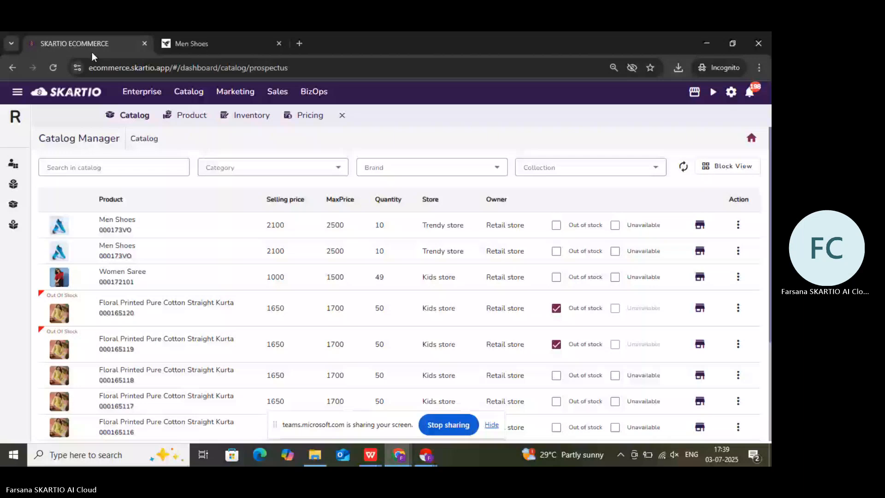